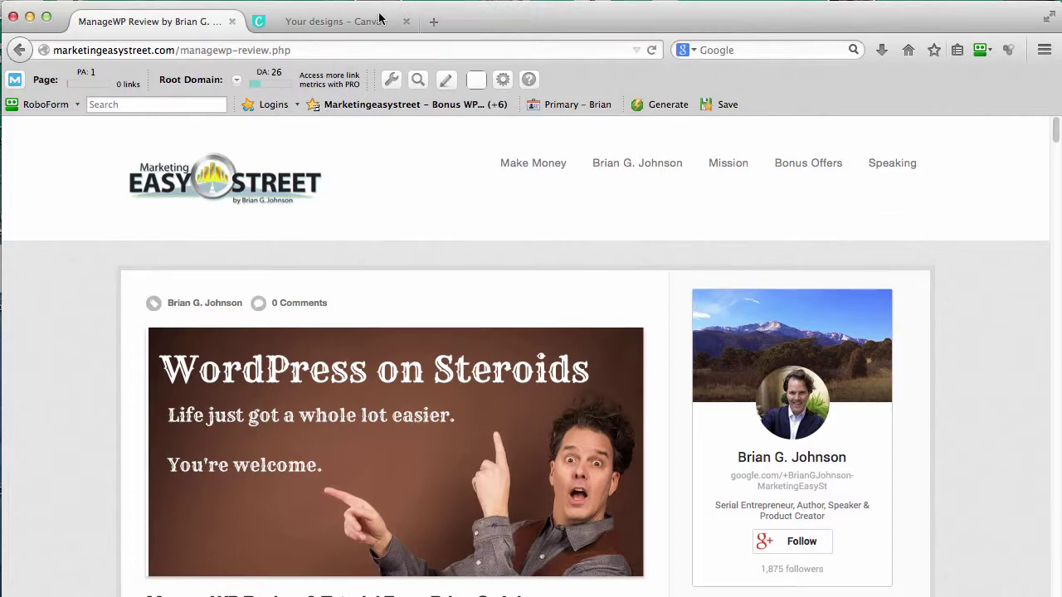
- Look over the header graphic of the ManageWP review post on the Marketing Easy Street blog
click(329, 22)
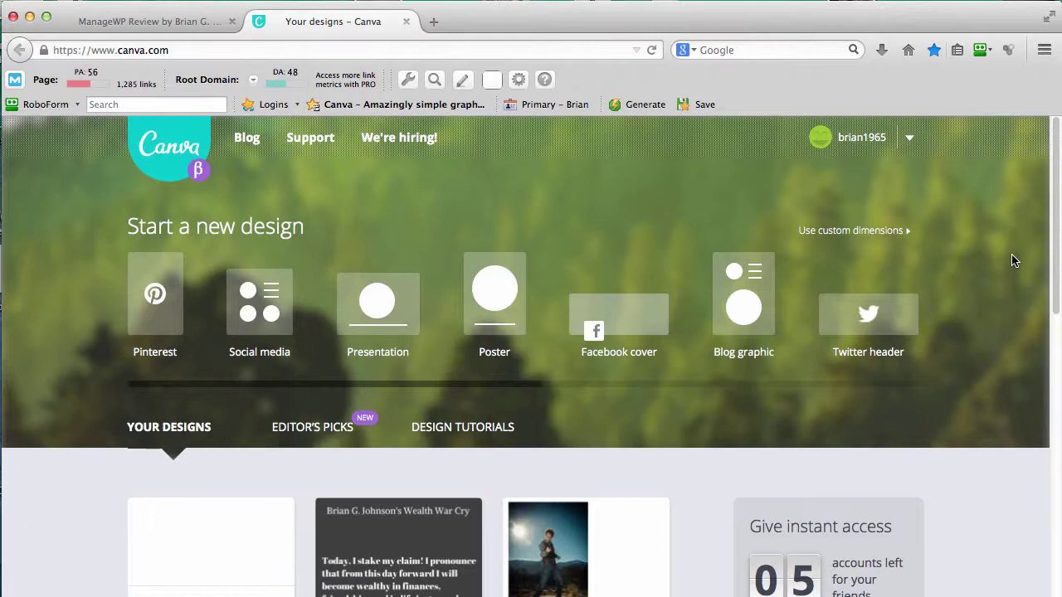
click(178, 24)
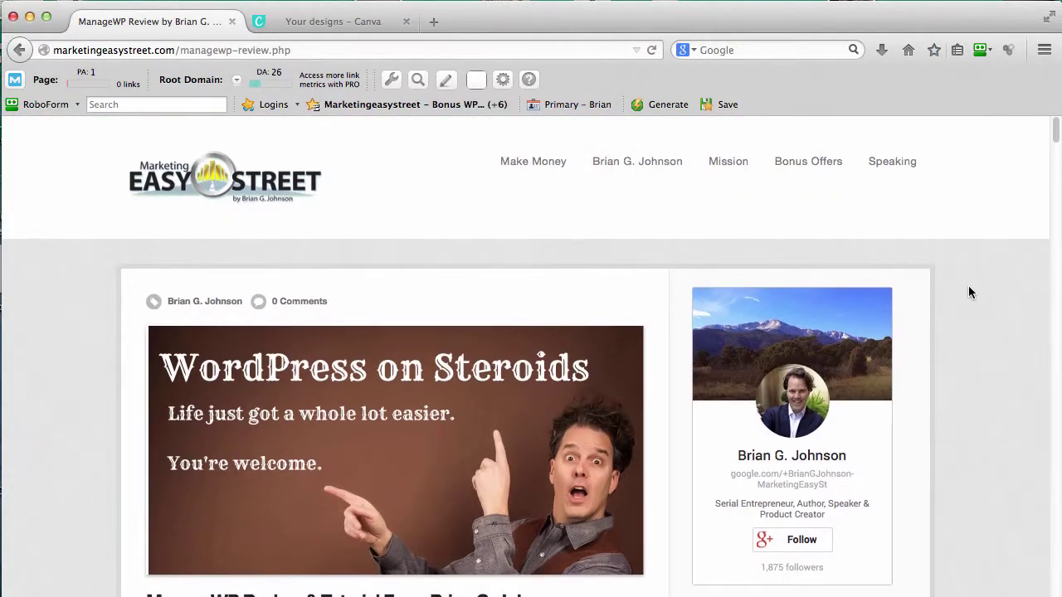
scroll(968, 290, down, 3)
scroll(968, 292, down, 2)
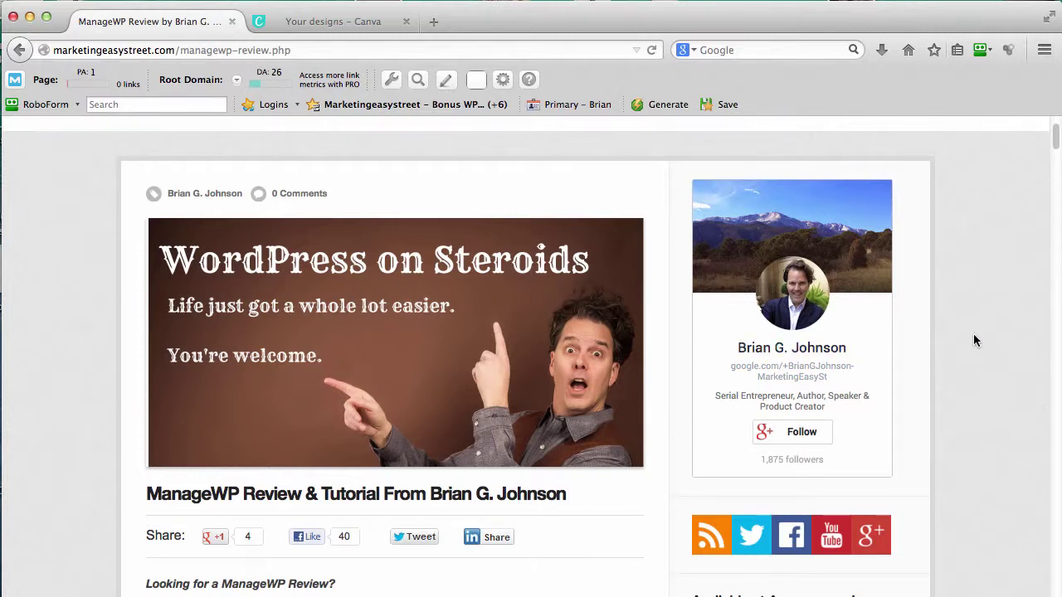
- Switch to Canva, start a new Presentation design and look through the available layout templates
click(338, 25)
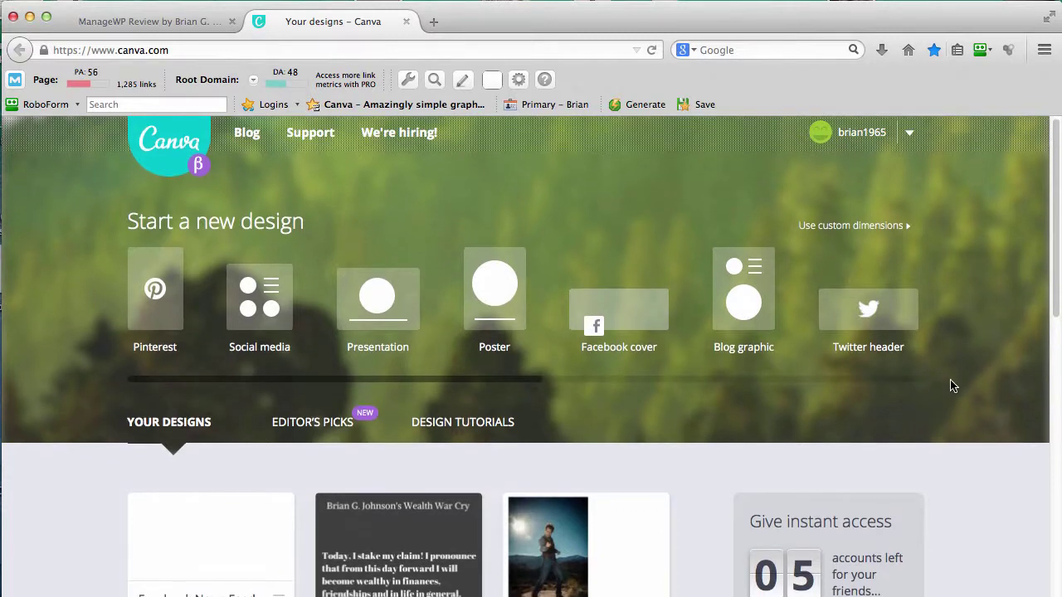
scroll(950, 385, down, 1)
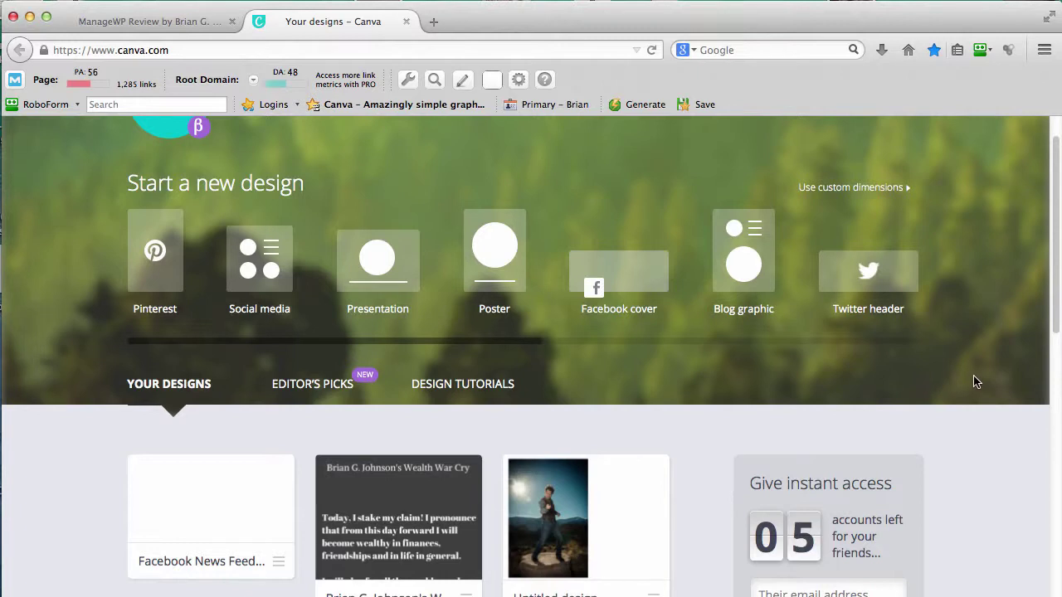
click(389, 278)
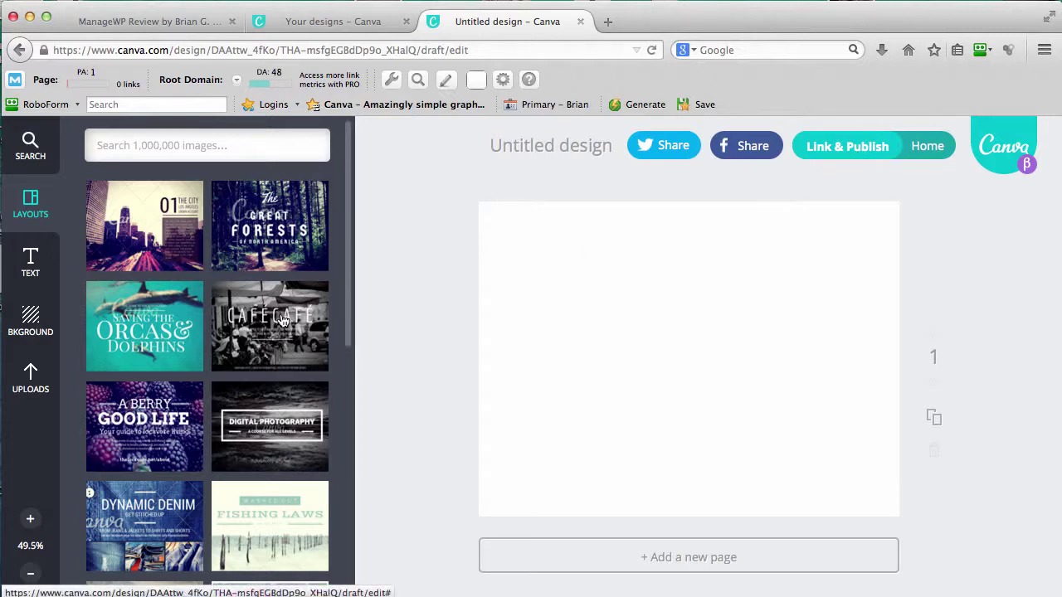
scroll(276, 336, down, 1)
scroll(276, 336, down, 3)
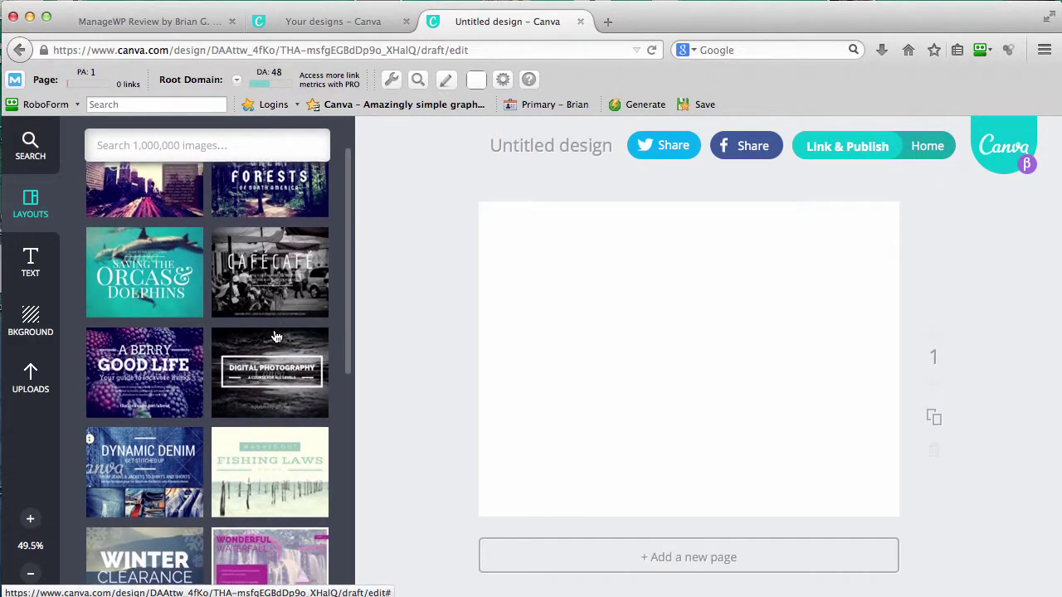
scroll(277, 336, down, 2)
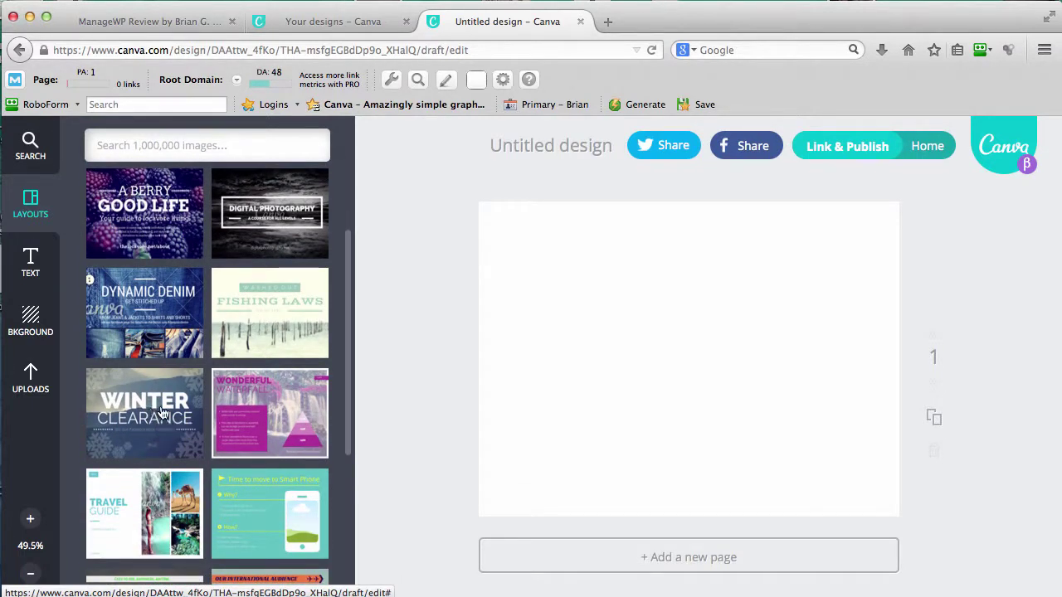
scroll(184, 415, up, 6)
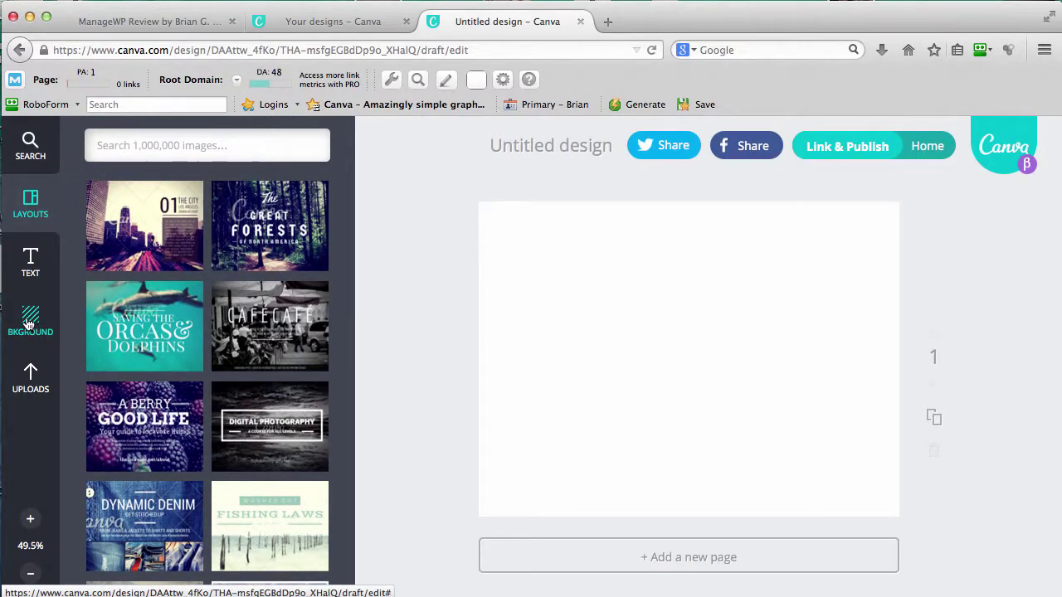
- Apply the free light green zigzag background to the page and look through the other backgrounds
click(28, 321)
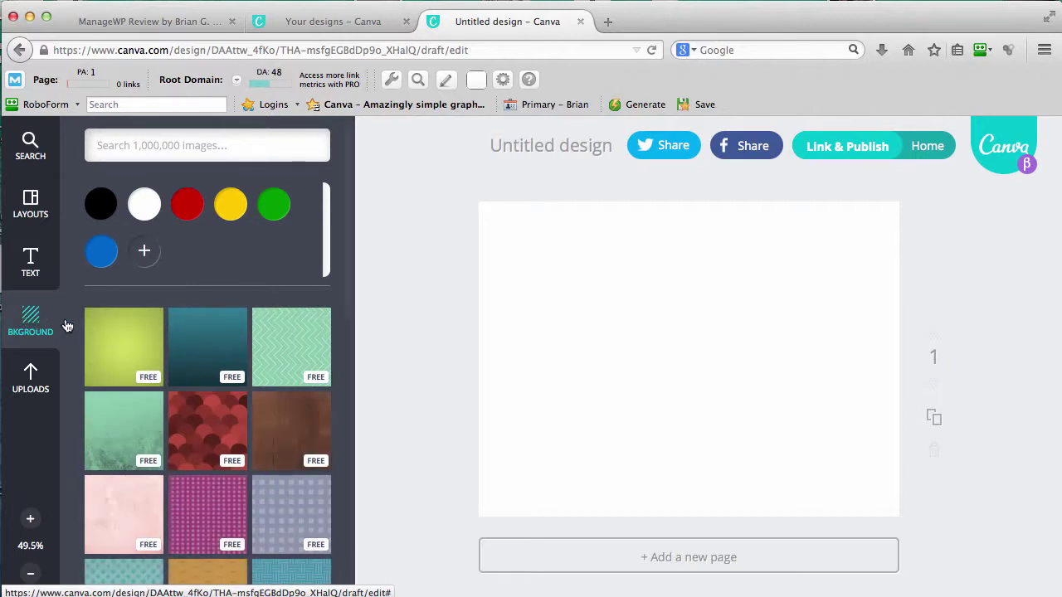
click(299, 350)
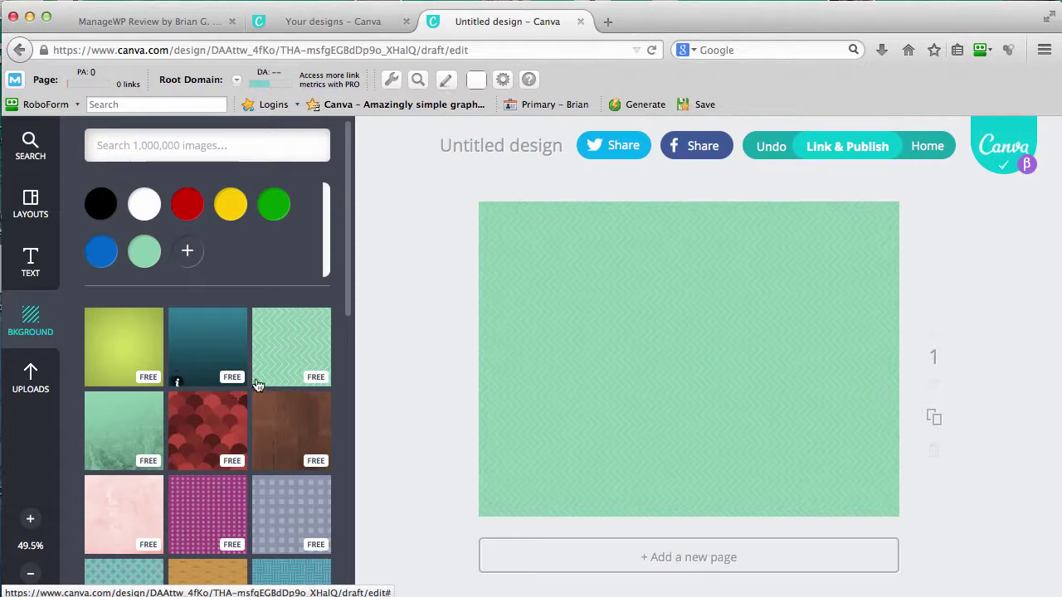
scroll(281, 379, down, 10)
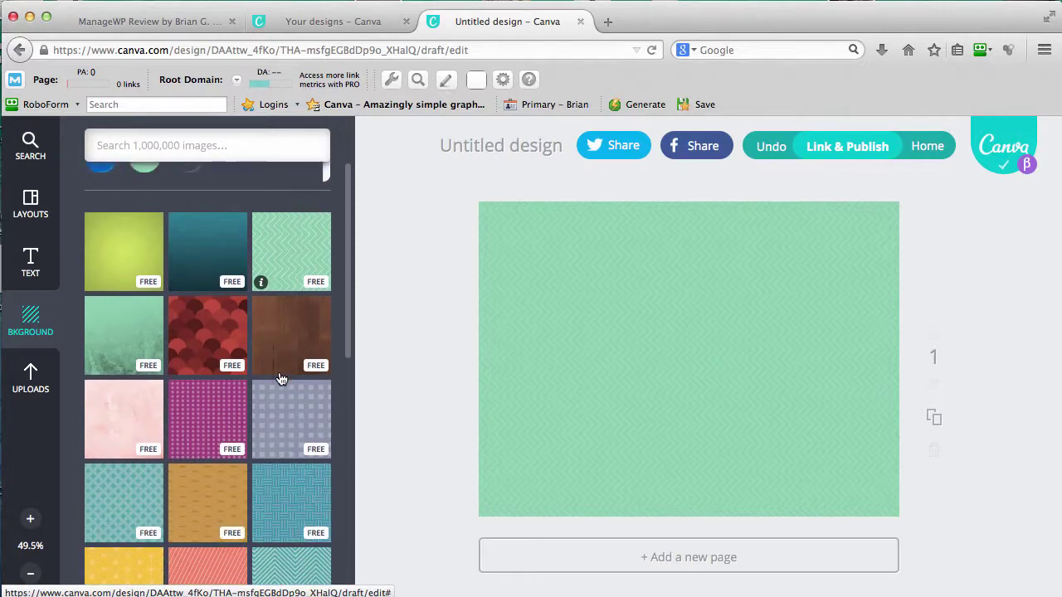
scroll(281, 379, down, 4)
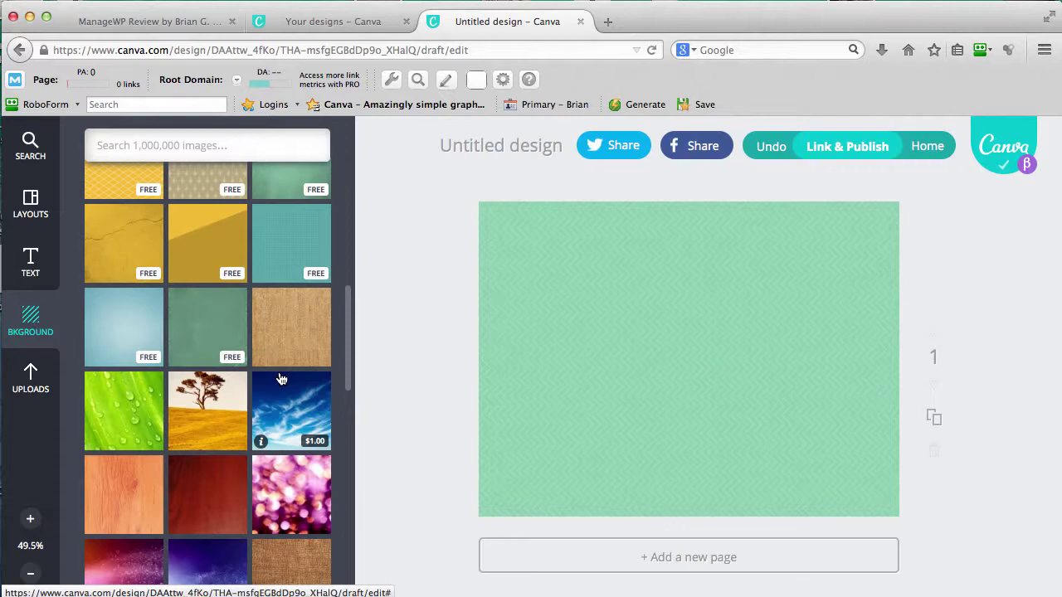
- Search the images for "rocket" and add the hand-drawn outline rocket with tail flames to the page
click(153, 142)
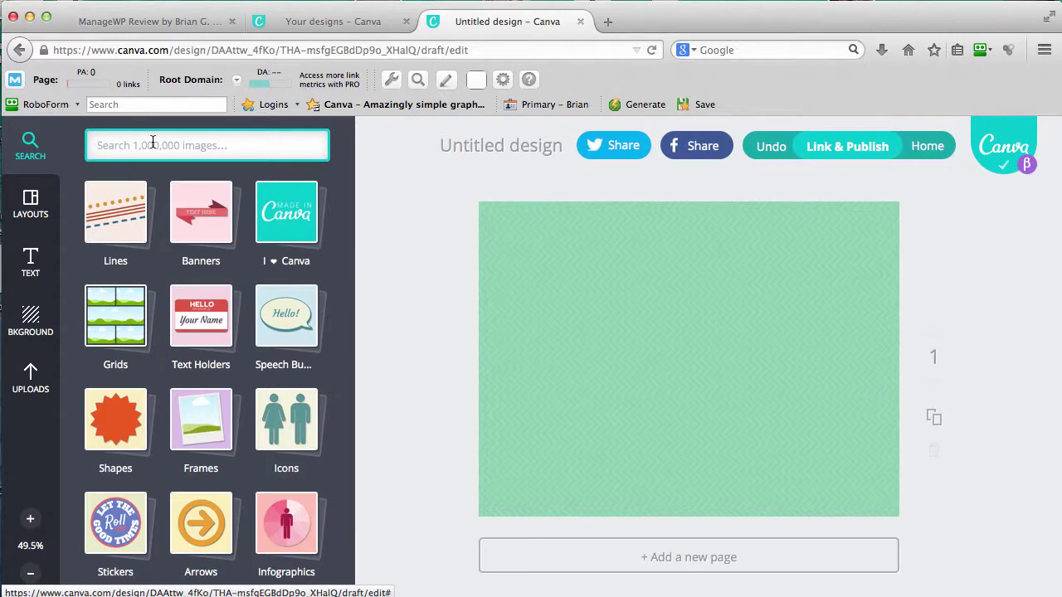
text(rocket)
key(Return)
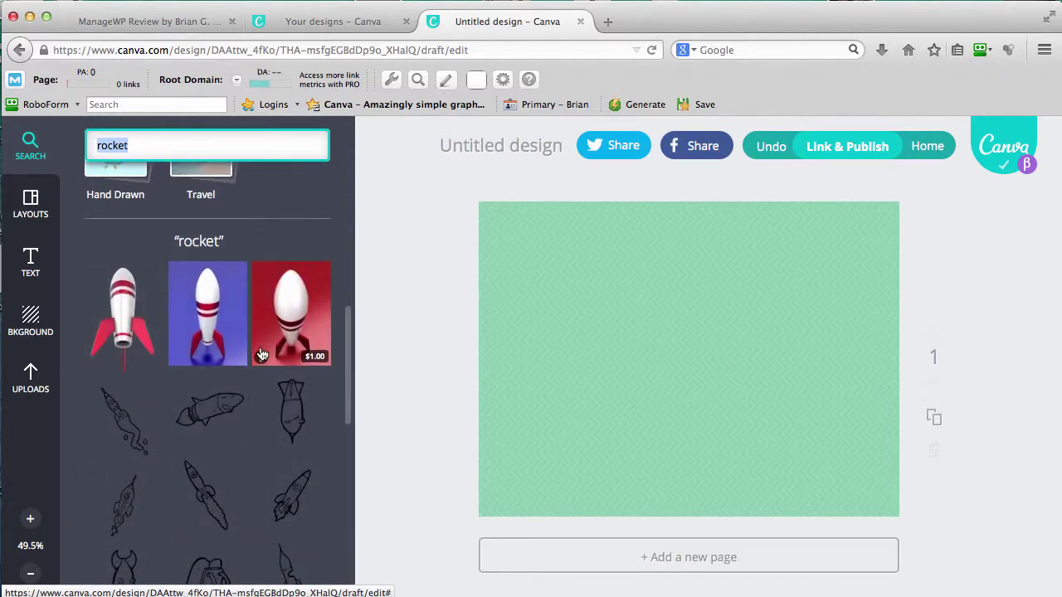
scroll(278, 365, down, 1)
click(293, 475)
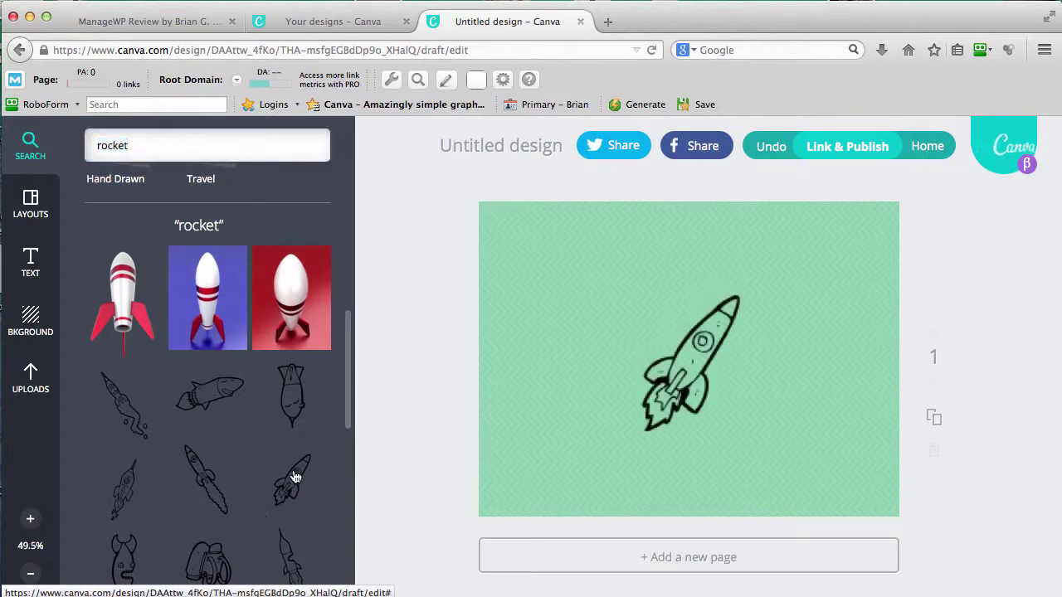
- Reposition the rocket drawing on the page and delete it
drag(694, 349, 594, 321)
drag(692, 227, 664, 270)
key(Delete)
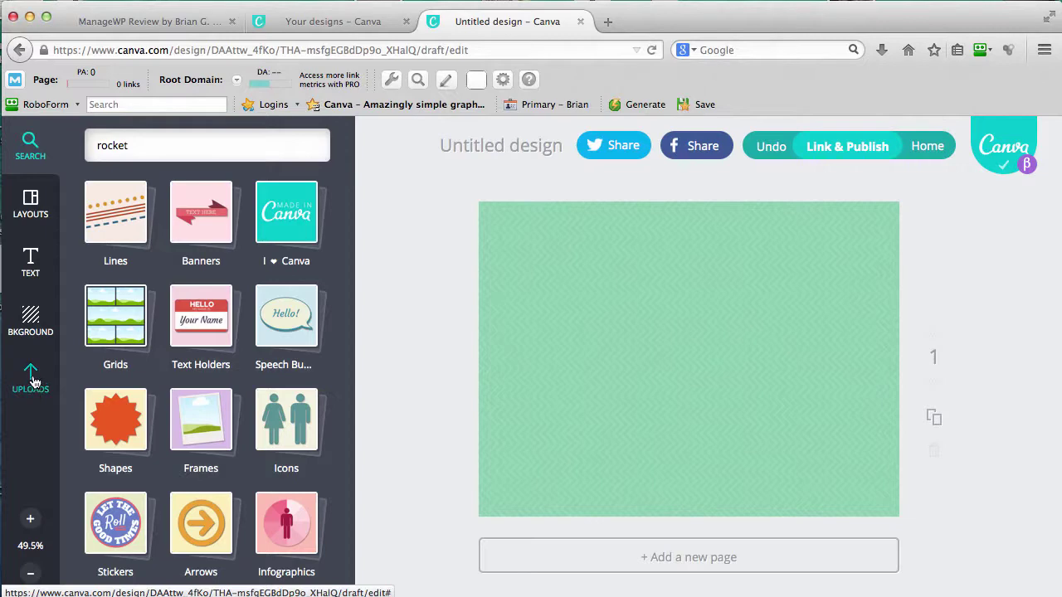
- Remove the green zigzag background and place the uploaded photo of the man on a rock reaching toward the sun
click(32, 375)
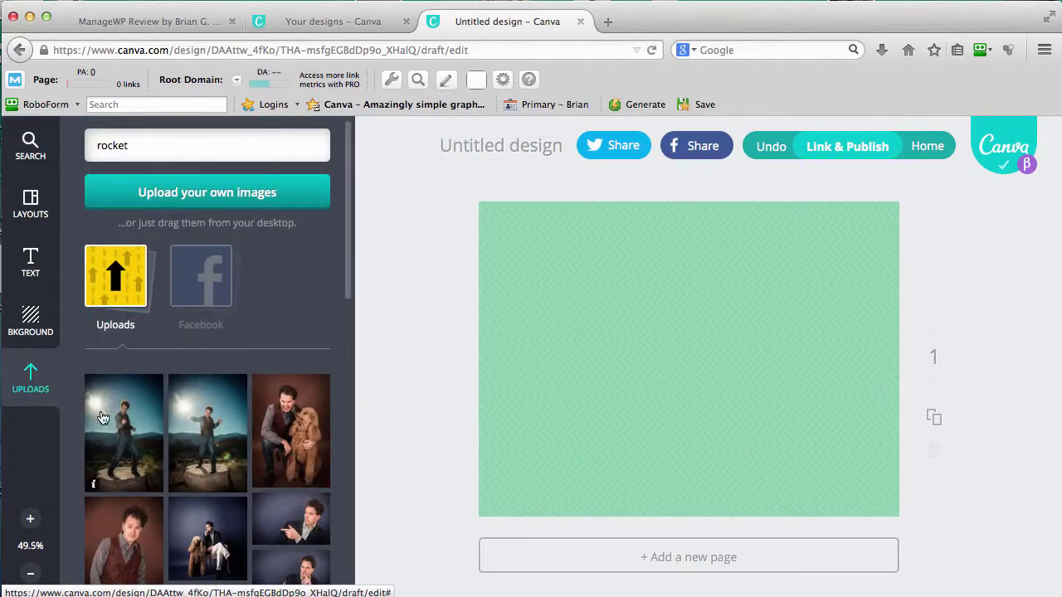
scroll(278, 331, down, 1)
scroll(279, 331, down, 1)
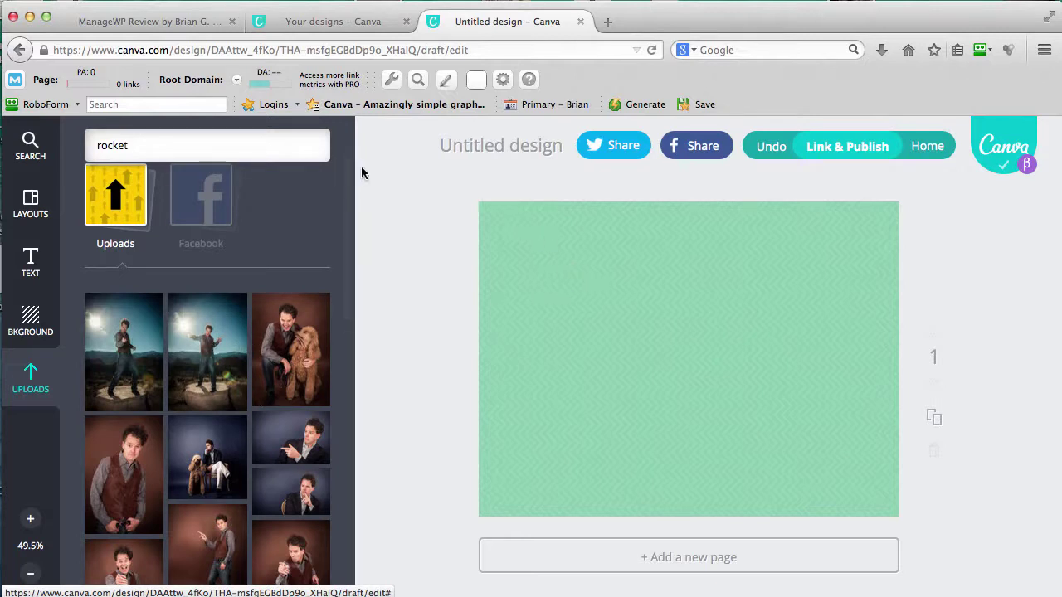
click(620, 327)
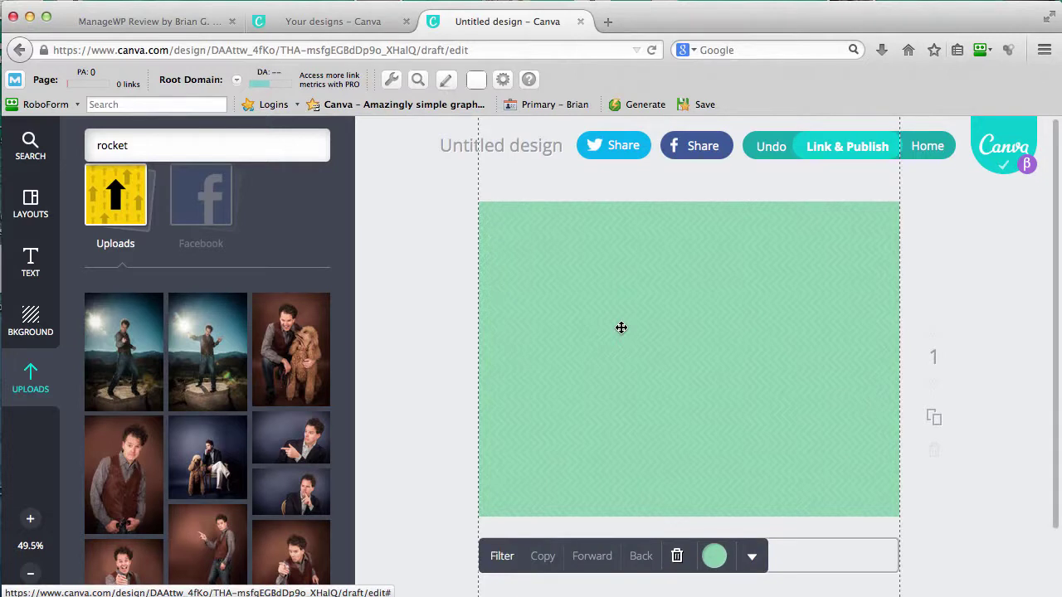
click(677, 557)
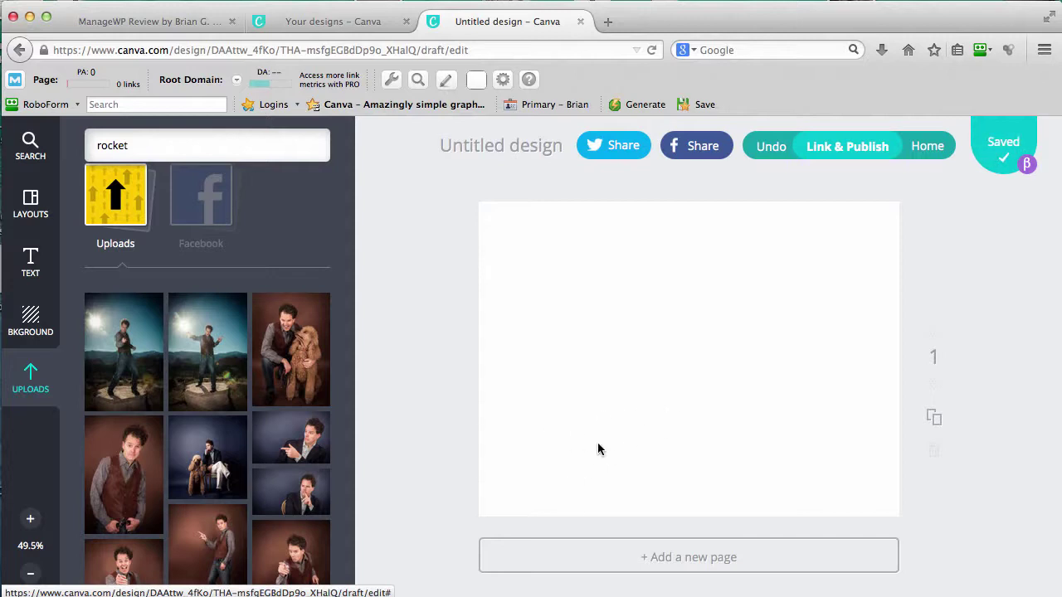
click(198, 345)
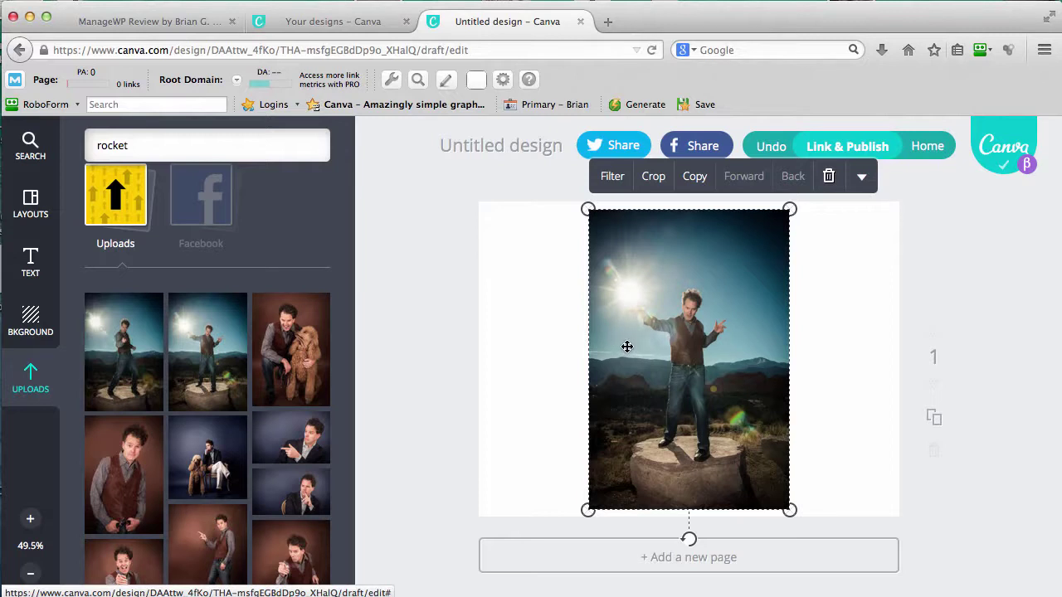
- Crop the photo to a wide rectangle containing the sun, the man's upper body and the mountain line
click(655, 177)
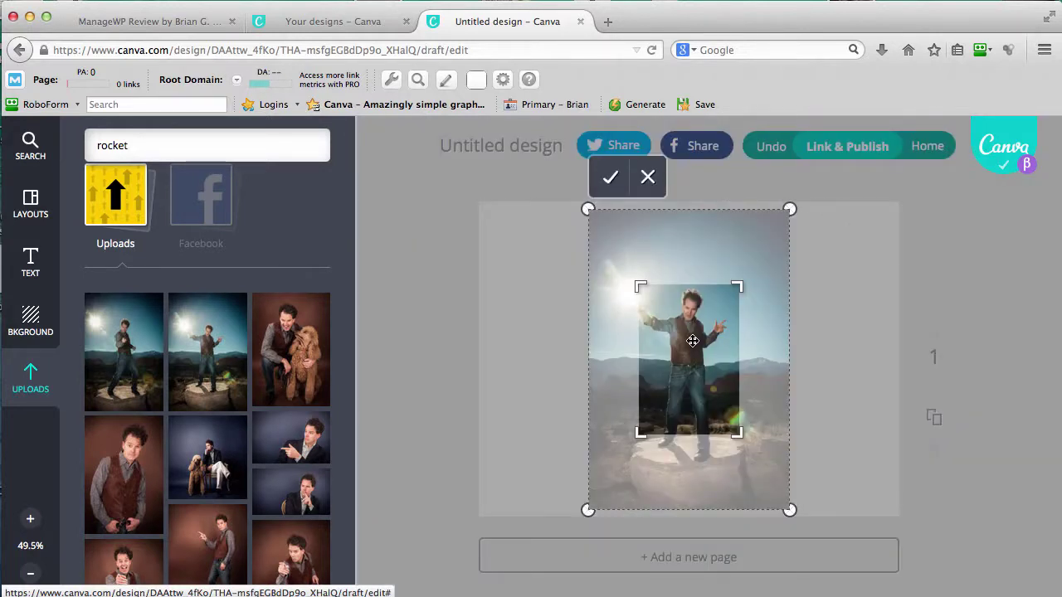
drag(693, 340, 744, 380)
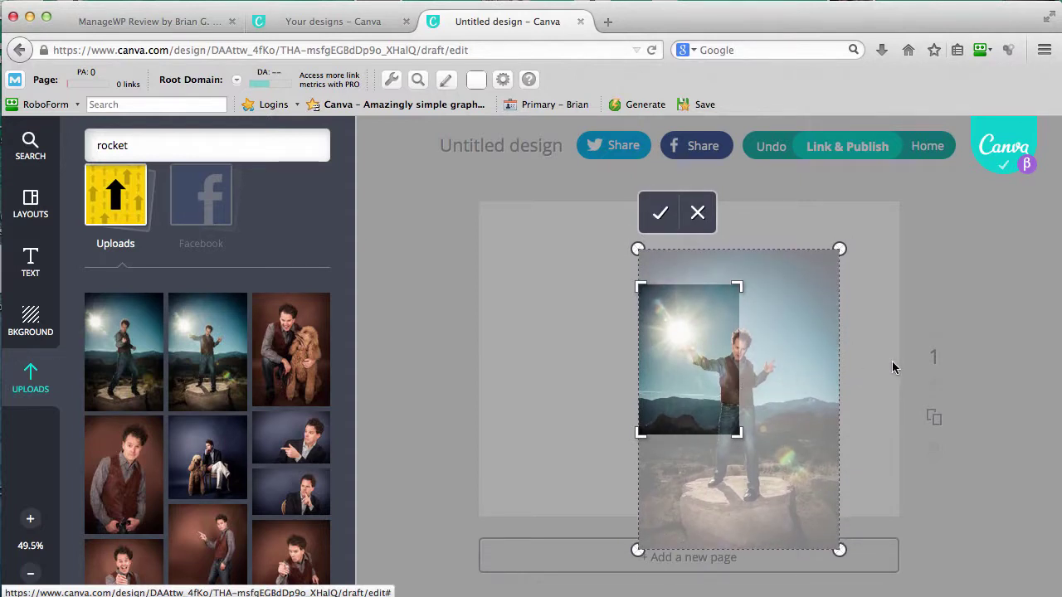
drag(740, 439, 840, 406)
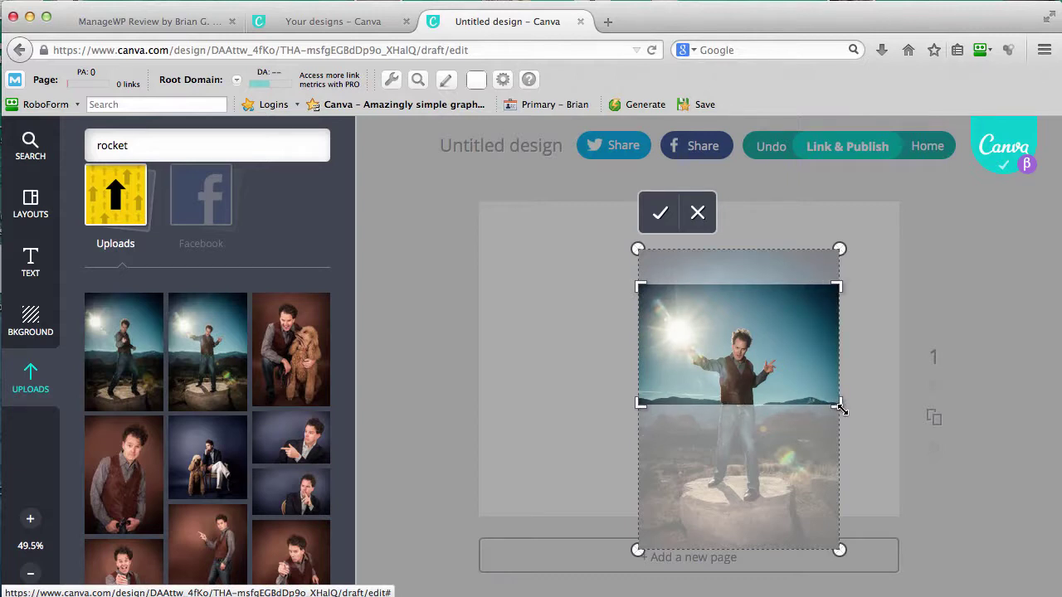
drag(642, 404, 653, 402)
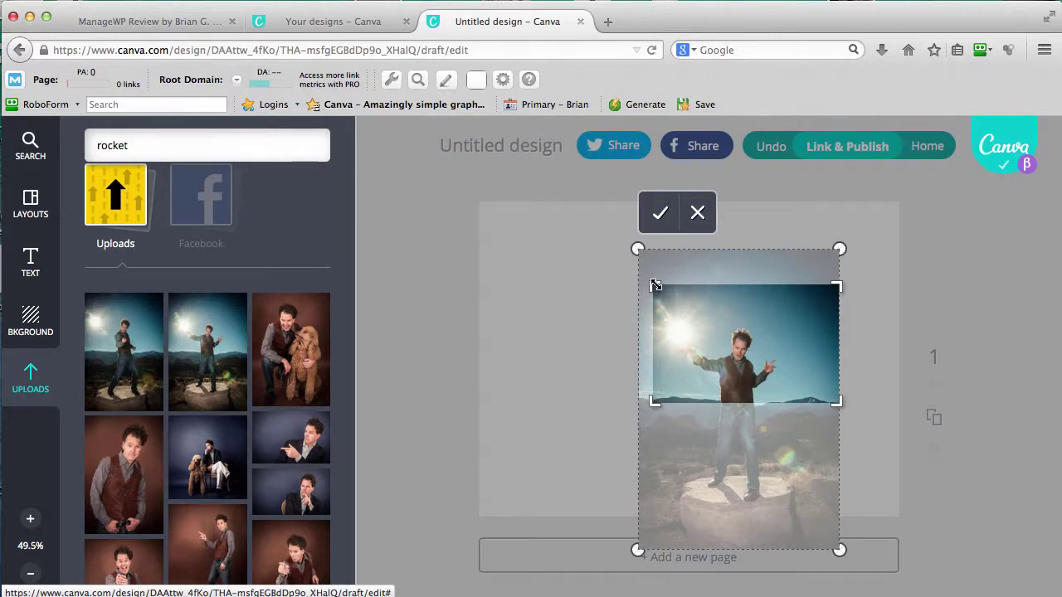
drag(654, 286, 652, 300)
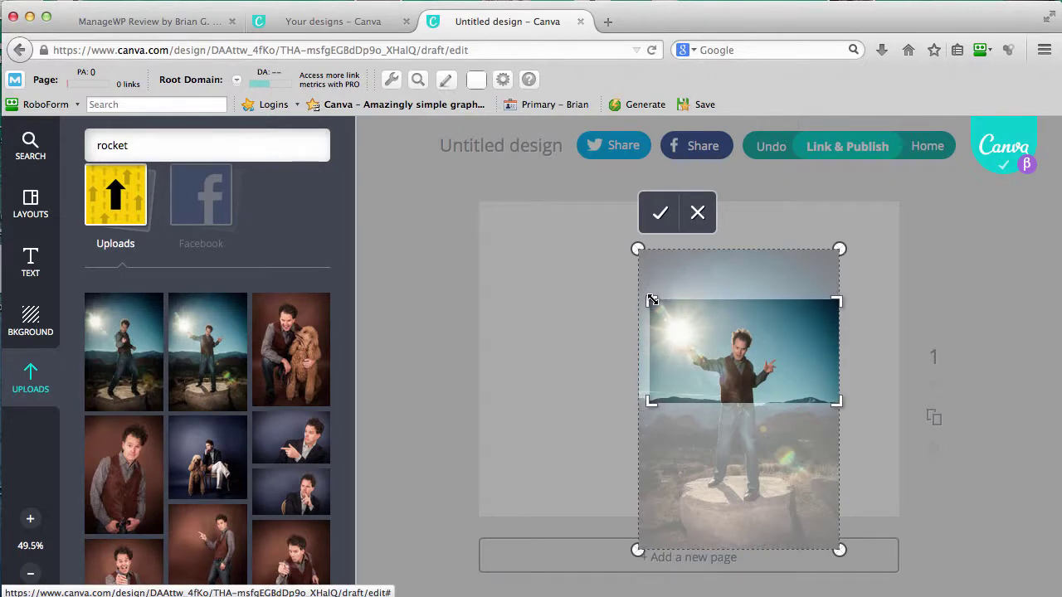
drag(835, 403, 836, 419)
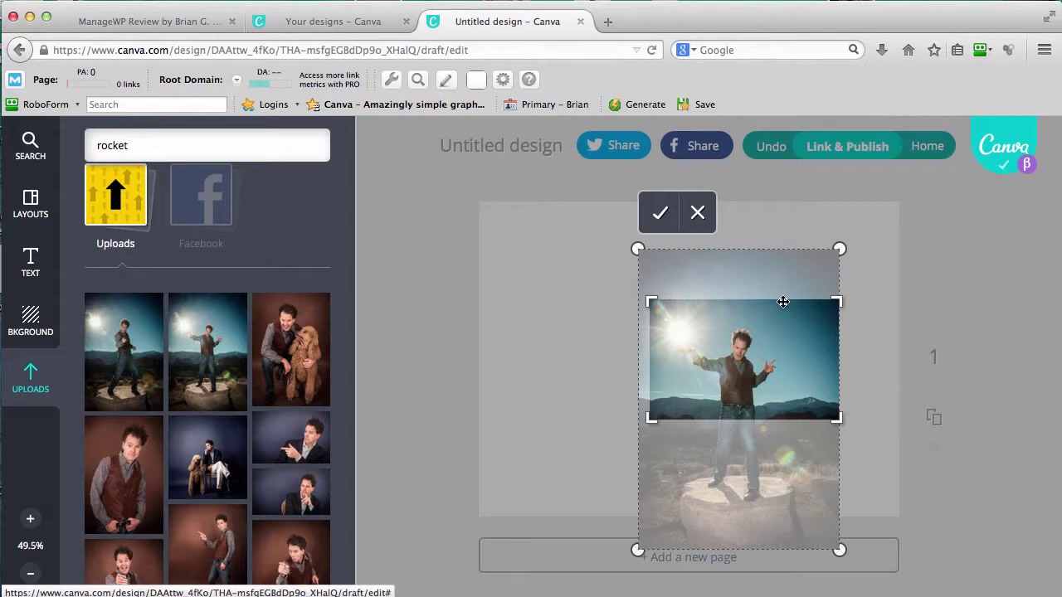
click(661, 218)
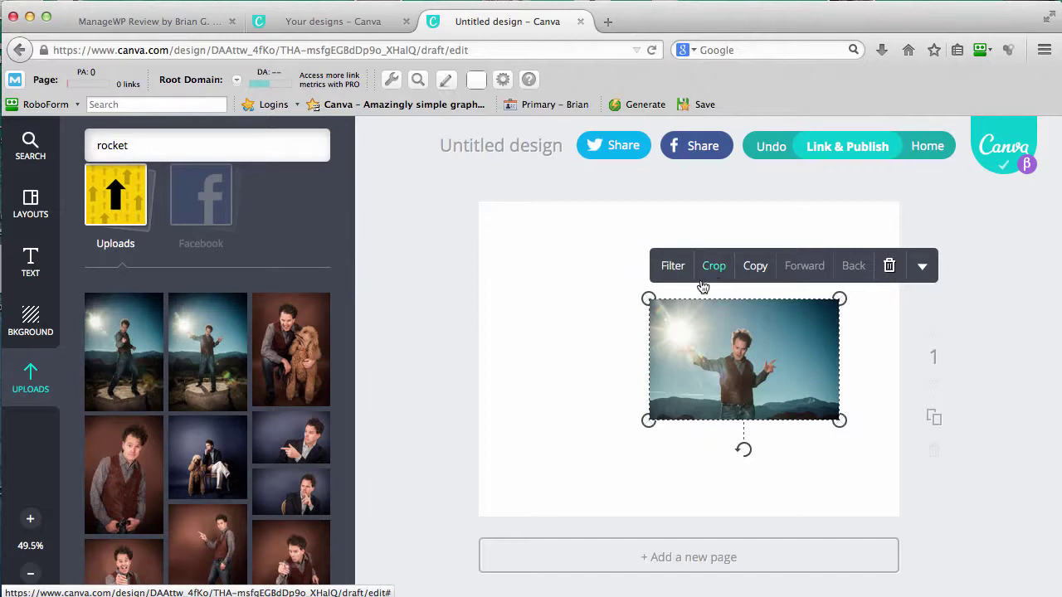
- Enlarge the cropped photo until it covers the whole page
drag(649, 298, 447, 247)
drag(840, 420, 953, 554)
click(410, 315)
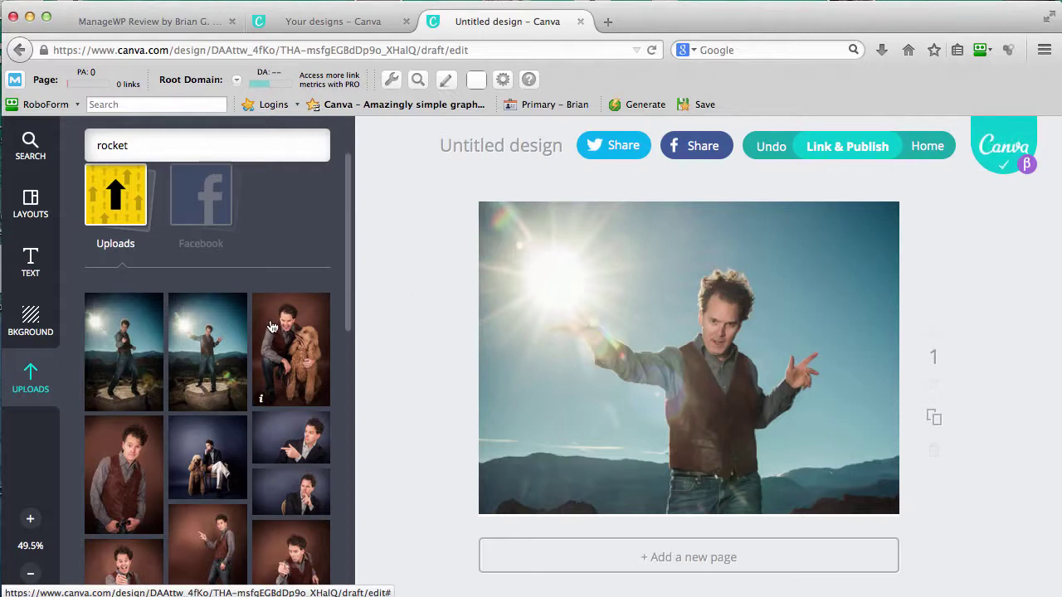
- Add the uploaded AZON BEST SELLER book cover, shrink it to about half size and place it beneath the man's outstretched hand
scroll(273, 331, down, 3)
scroll(273, 331, down, 5)
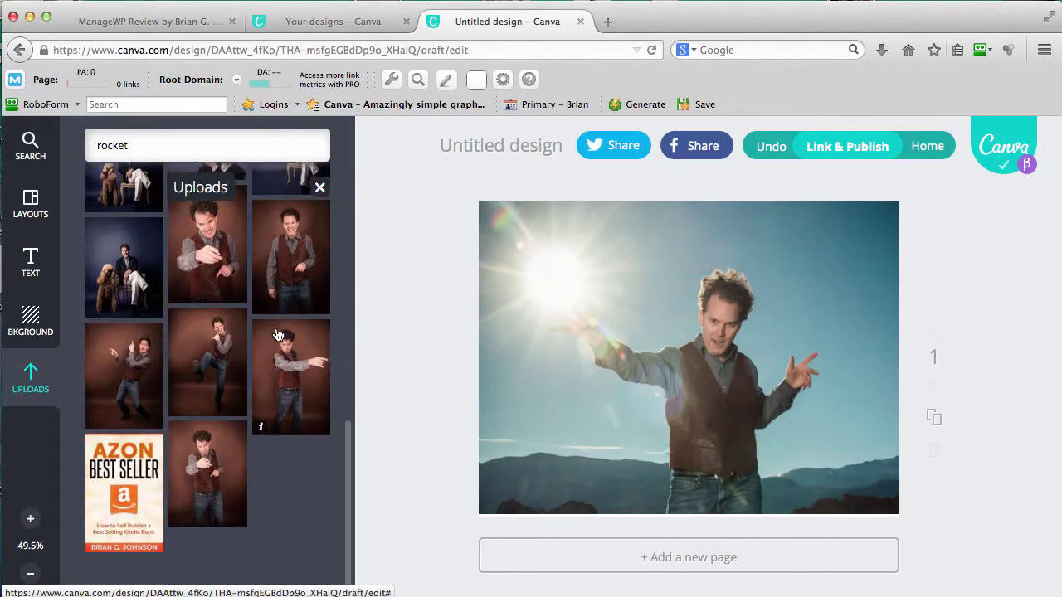
click(124, 498)
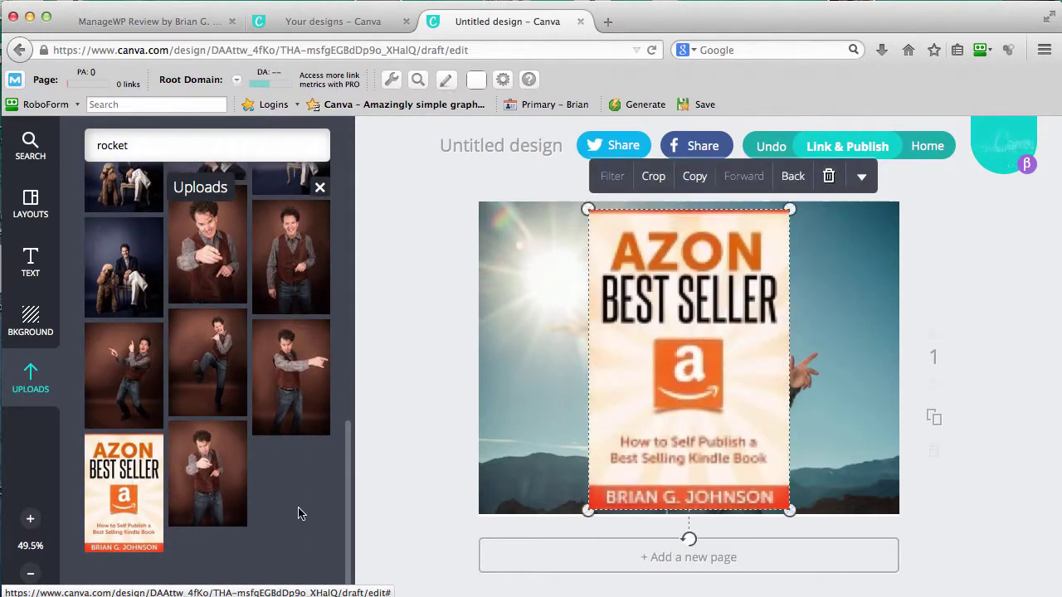
mouse_move(697, 262)
mouse_down()
mouse_move(658, 262)
mouse_move(828, 264)
mouse_move(704, 282)
mouse_up()
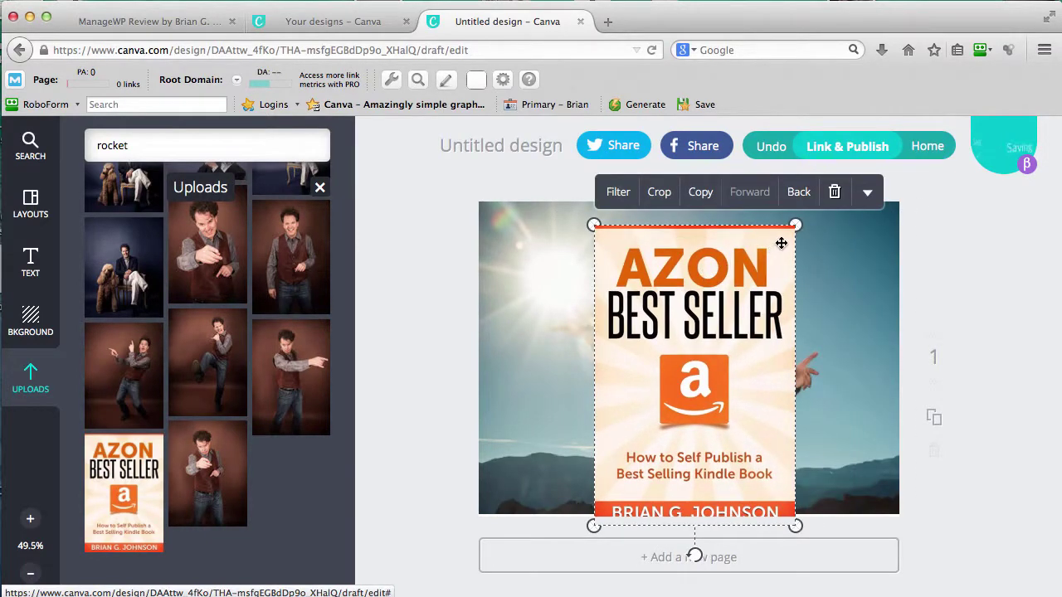
drag(793, 226, 691, 383)
drag(646, 426, 544, 376)
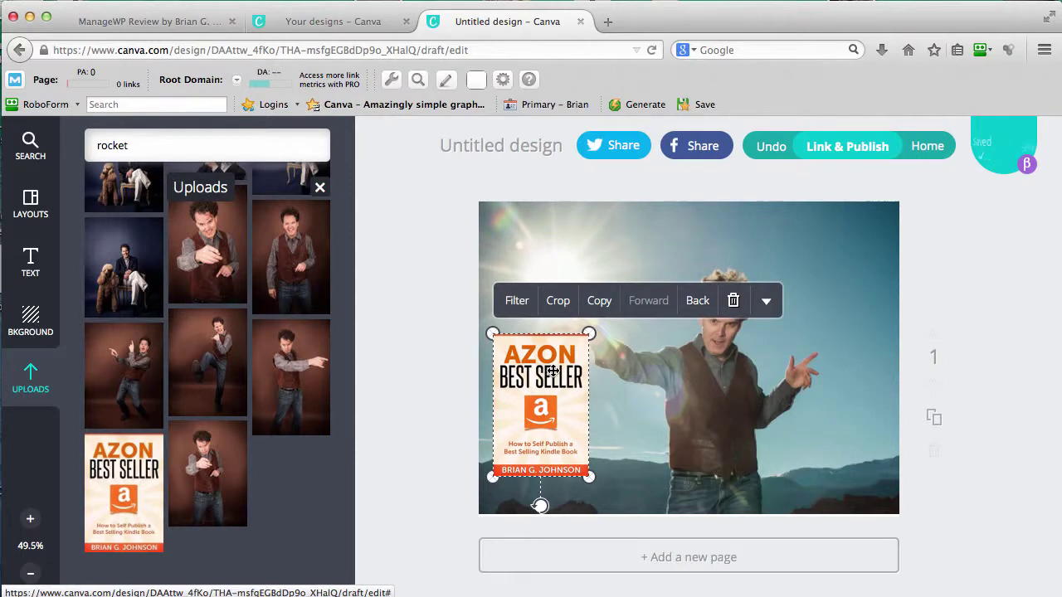
click(984, 279)
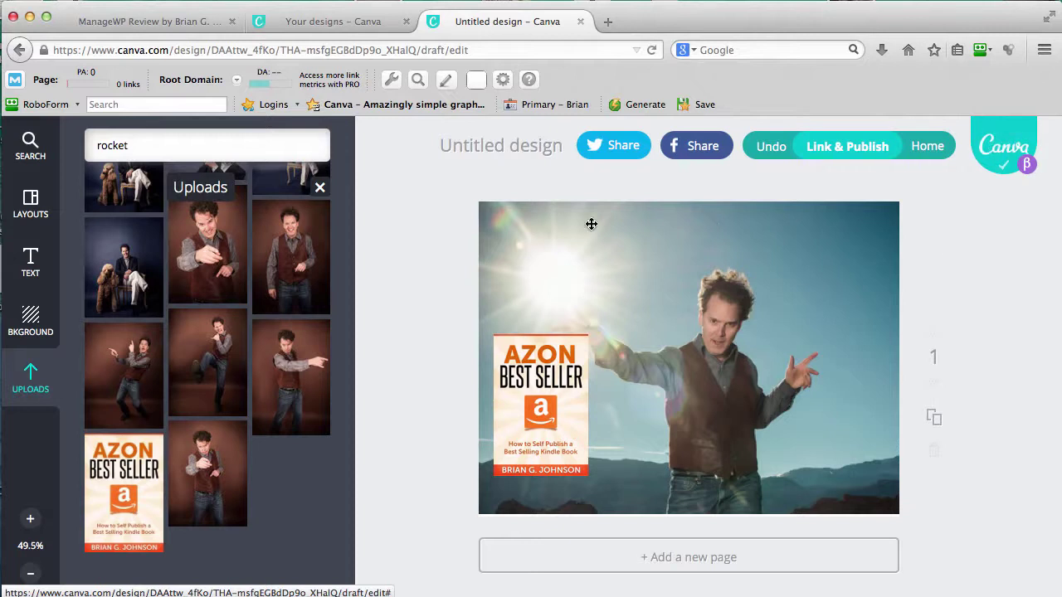
- Return to the designs overview and open the Facebook News Feed design titled WordPress on Steroids
scroll(353, 246, up, 10)
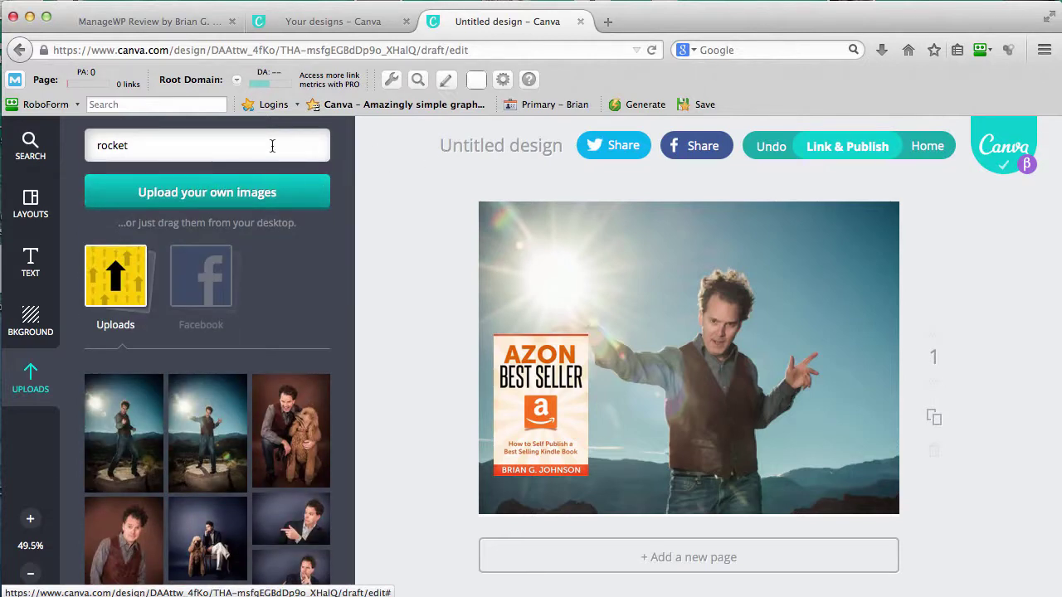
click(993, 146)
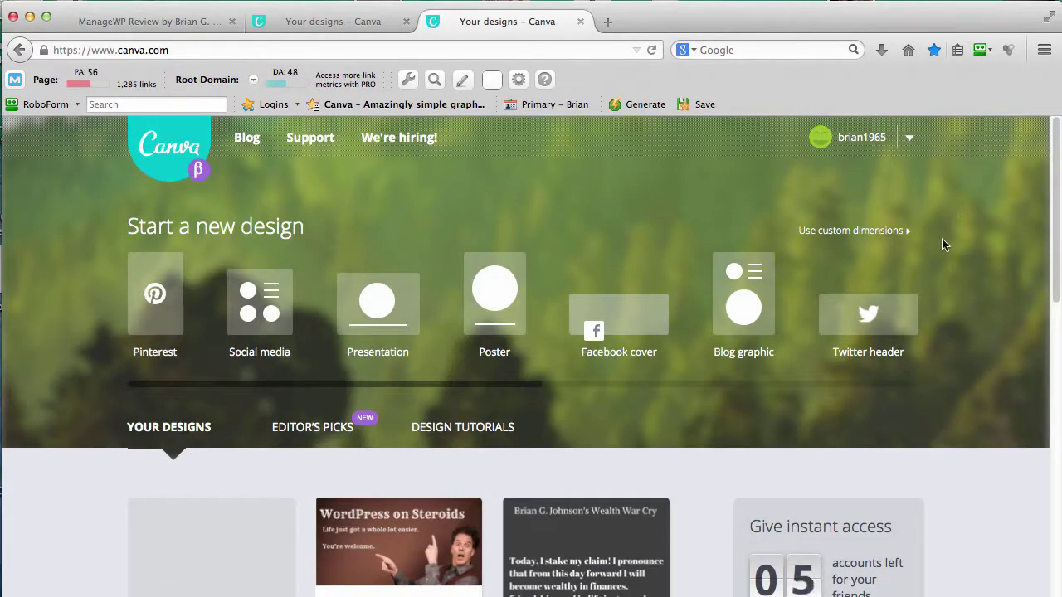
scroll(920, 359, down, 4)
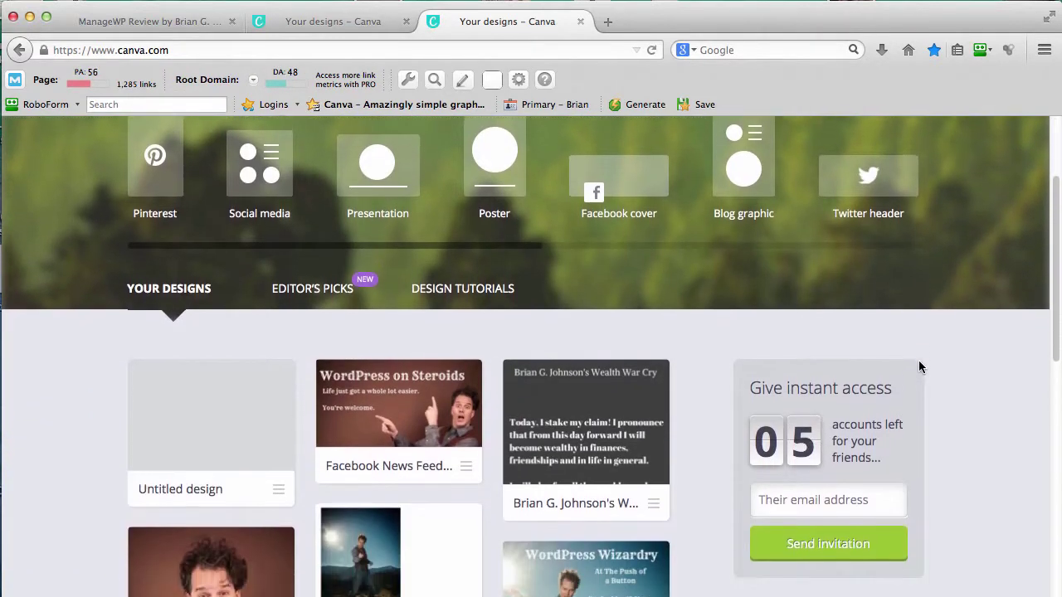
scroll(916, 361, down, 3)
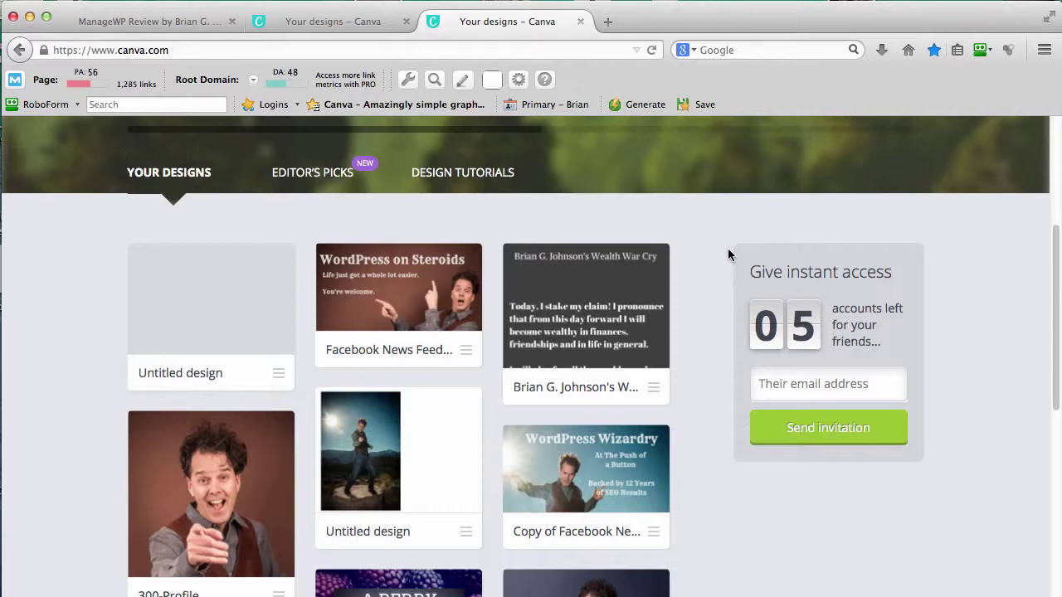
click(452, 282)
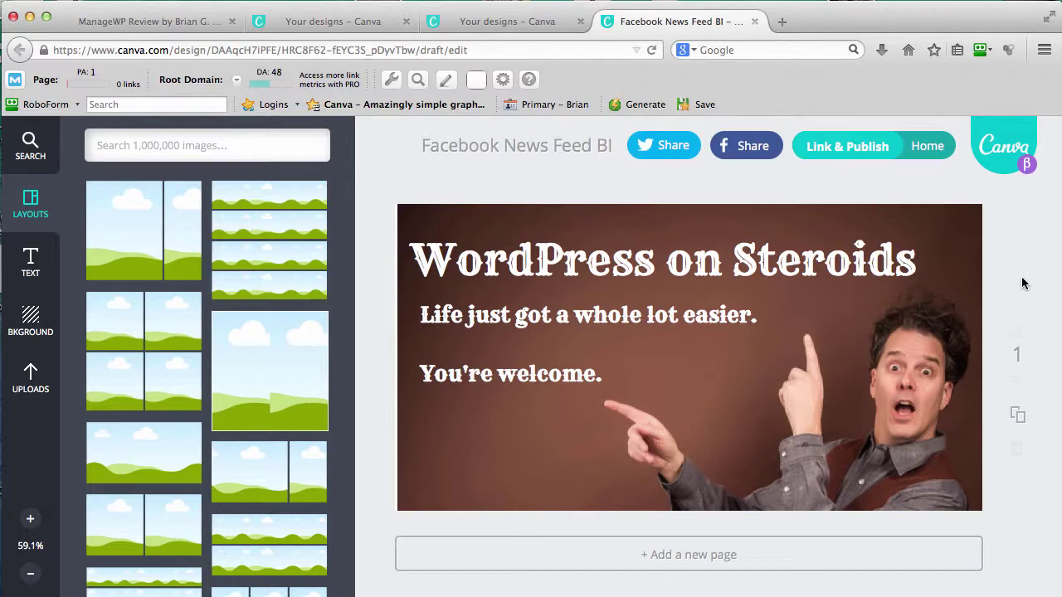
- Set the WordPress on Steroids design's background color to green and go back to the designs overview
click(28, 316)
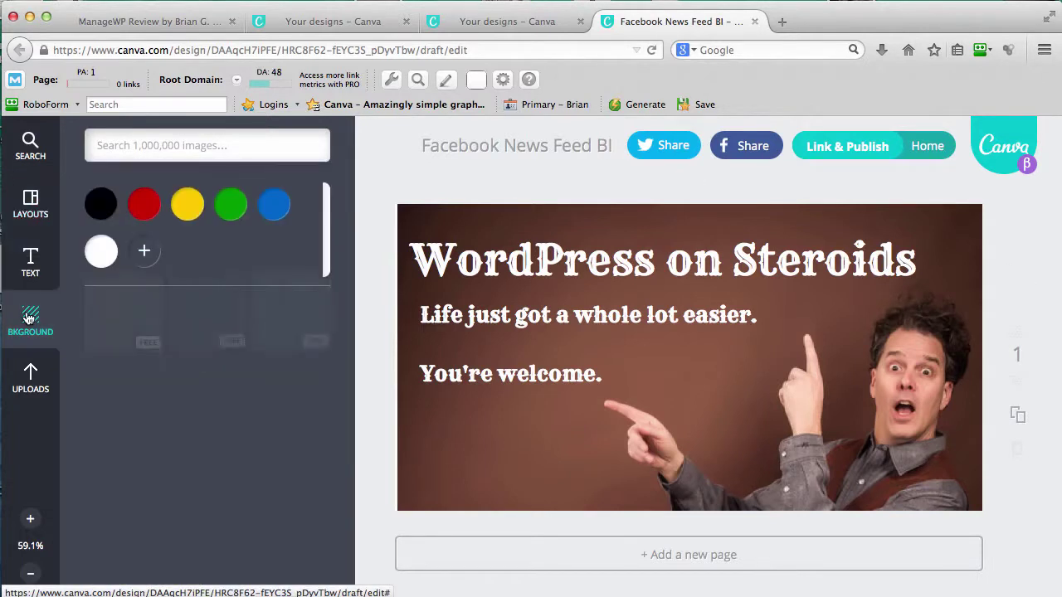
click(236, 216)
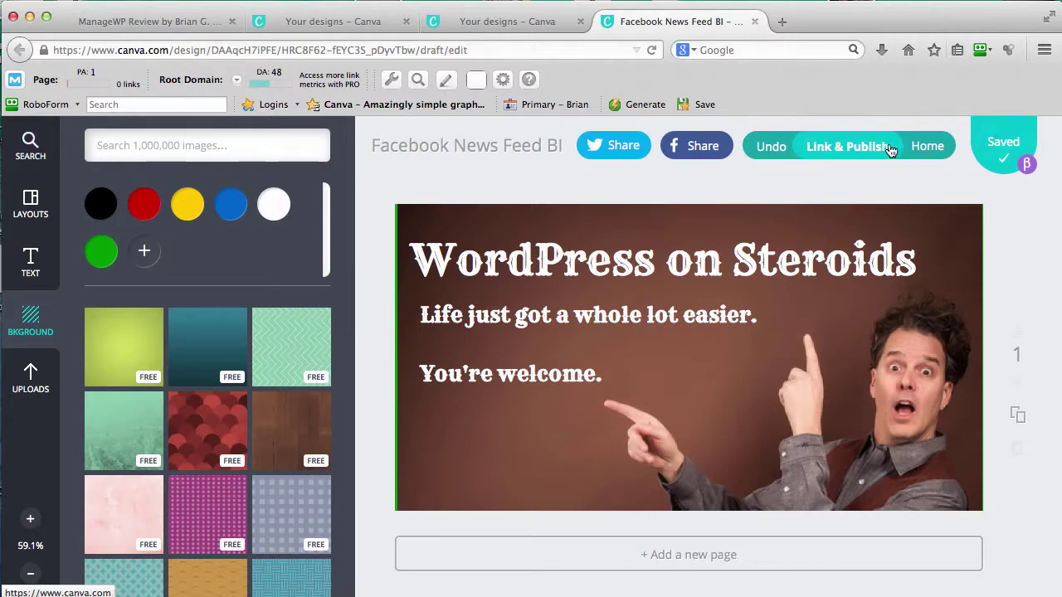
click(989, 147)
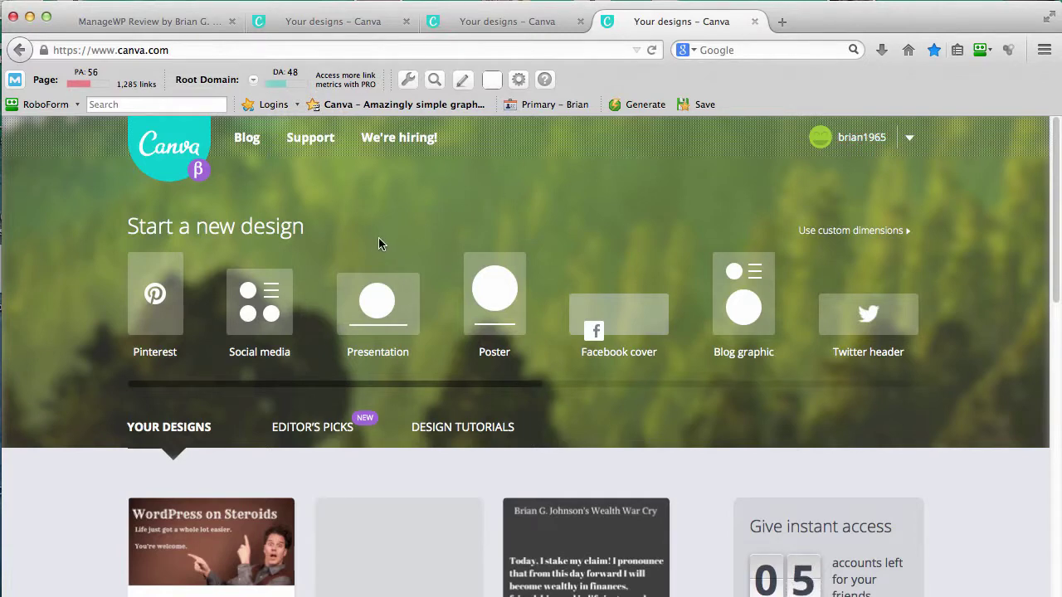
- Start a new Presentation design and apply the free green zigzag background to its page
click(374, 301)
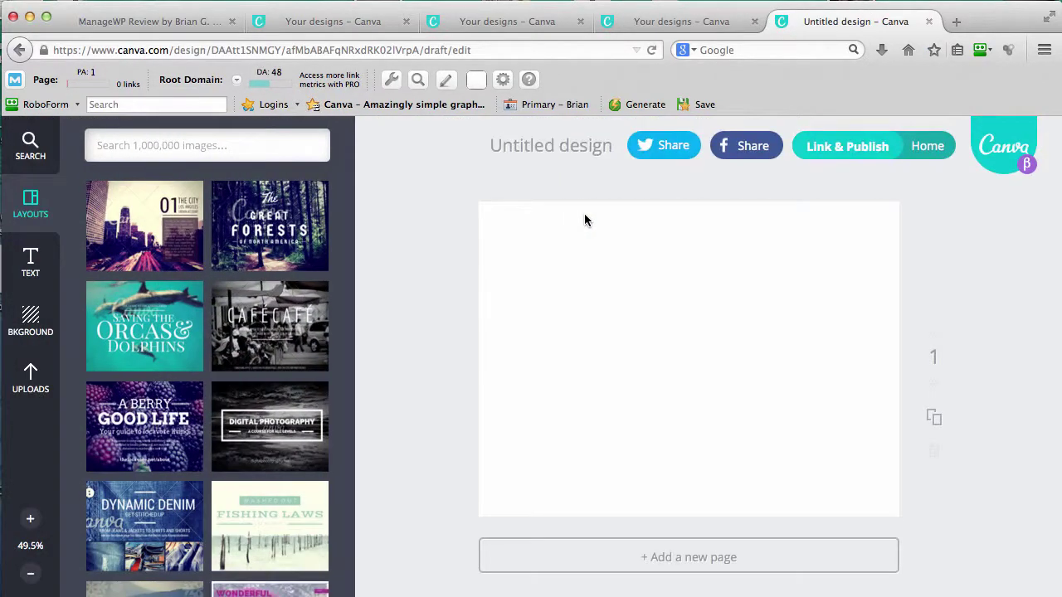
click(30, 322)
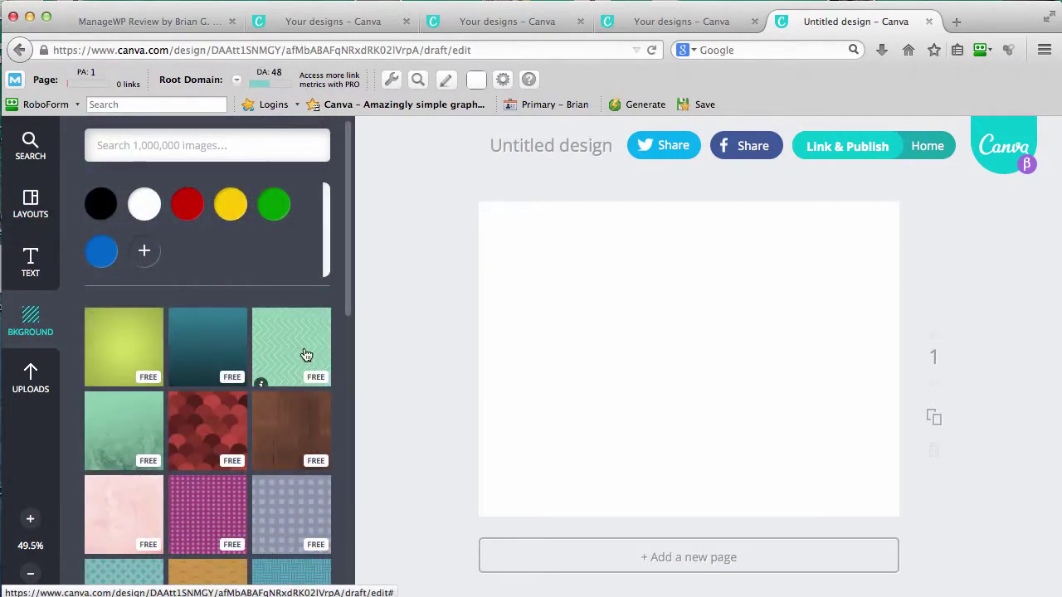
click(305, 355)
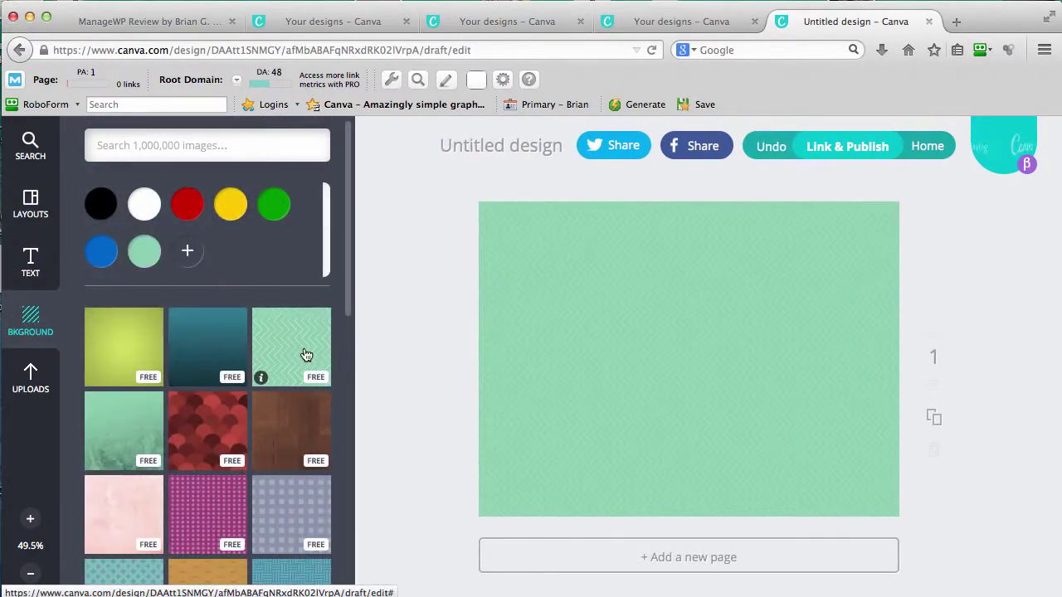
- Add a heading to the page reading "This Is An Awesome Example"
click(30, 264)
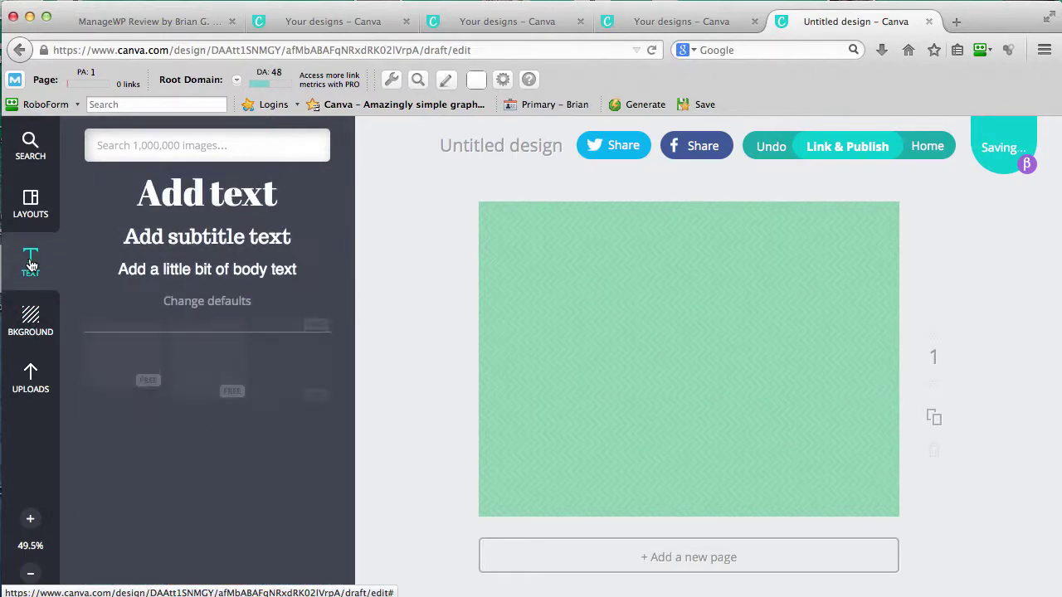
click(182, 196)
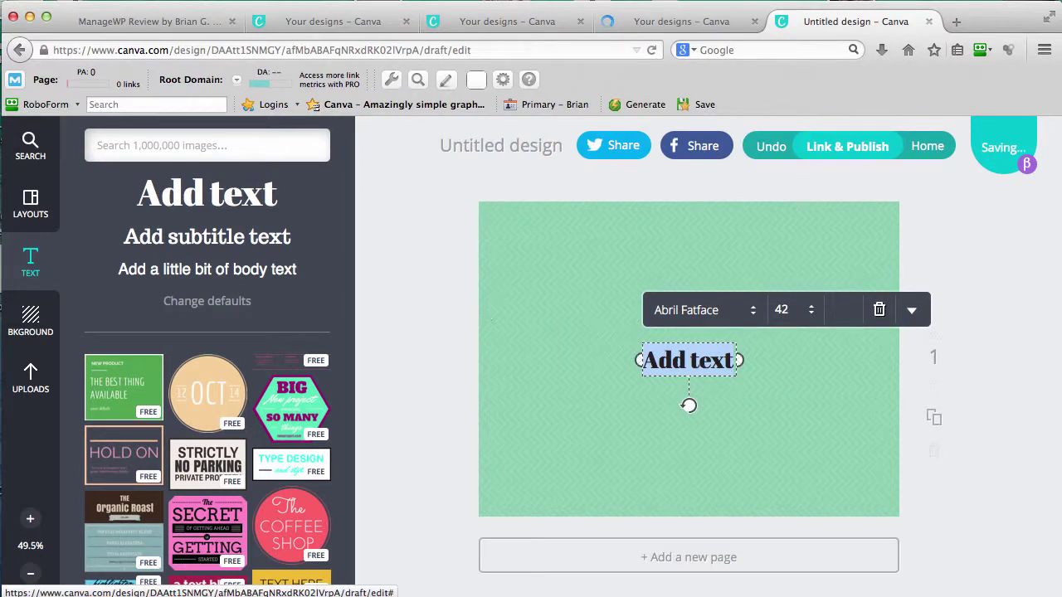
text(This)
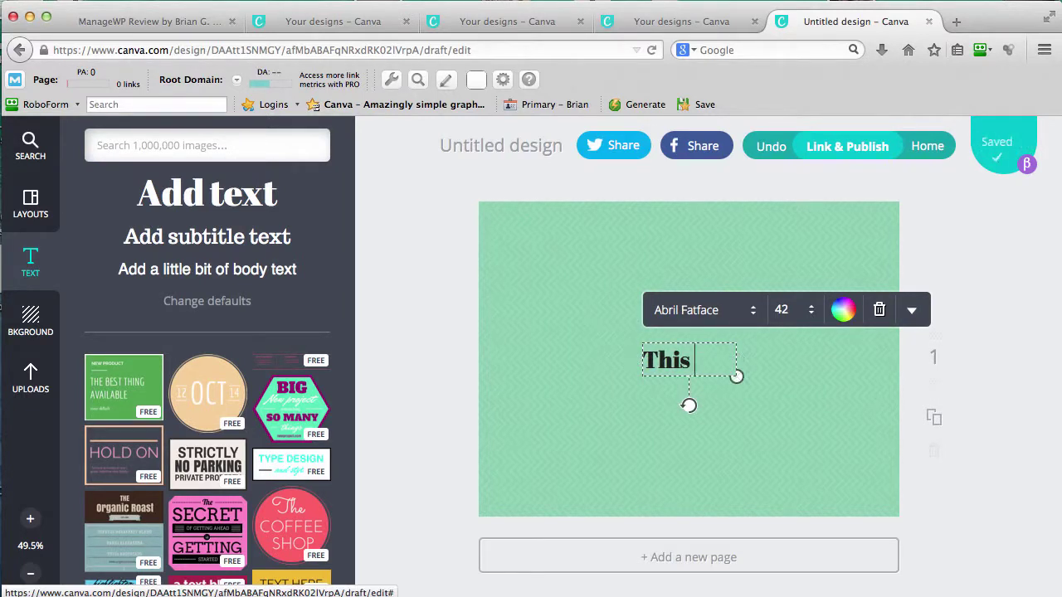
text( Is An)
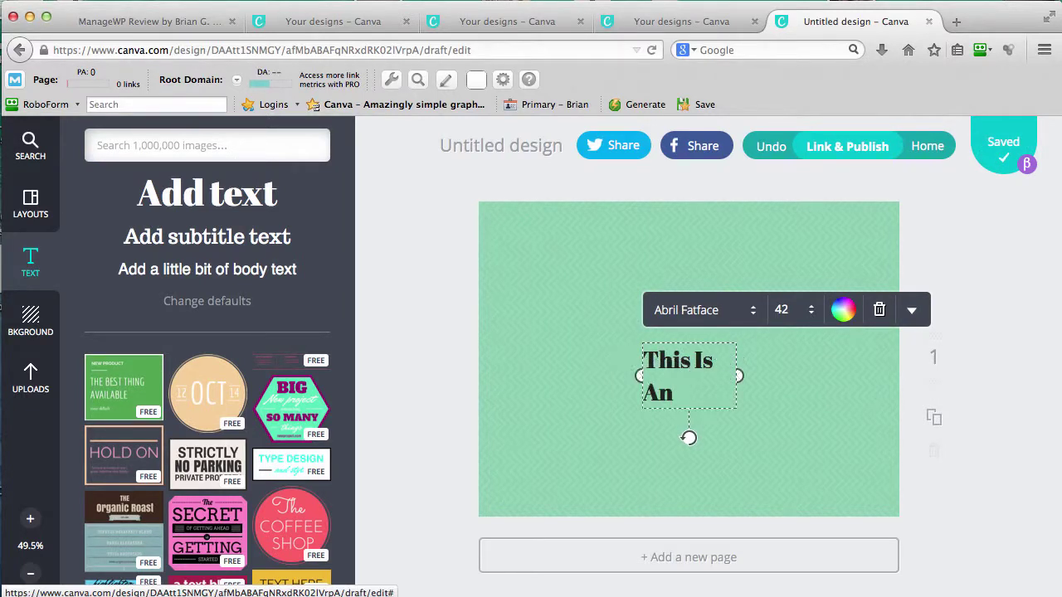
text( Awesome Exa)
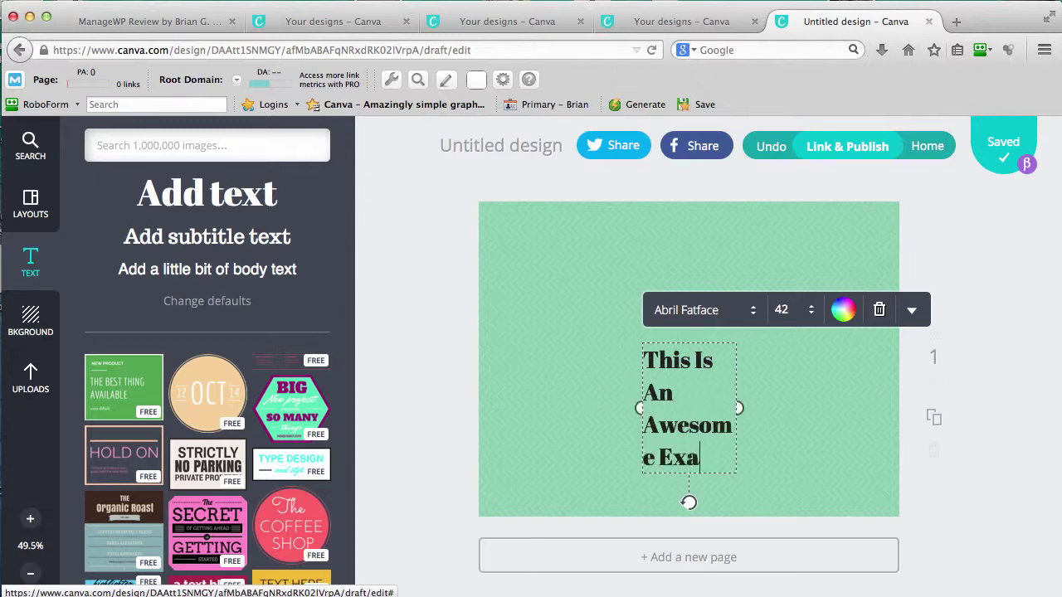
text(mple)
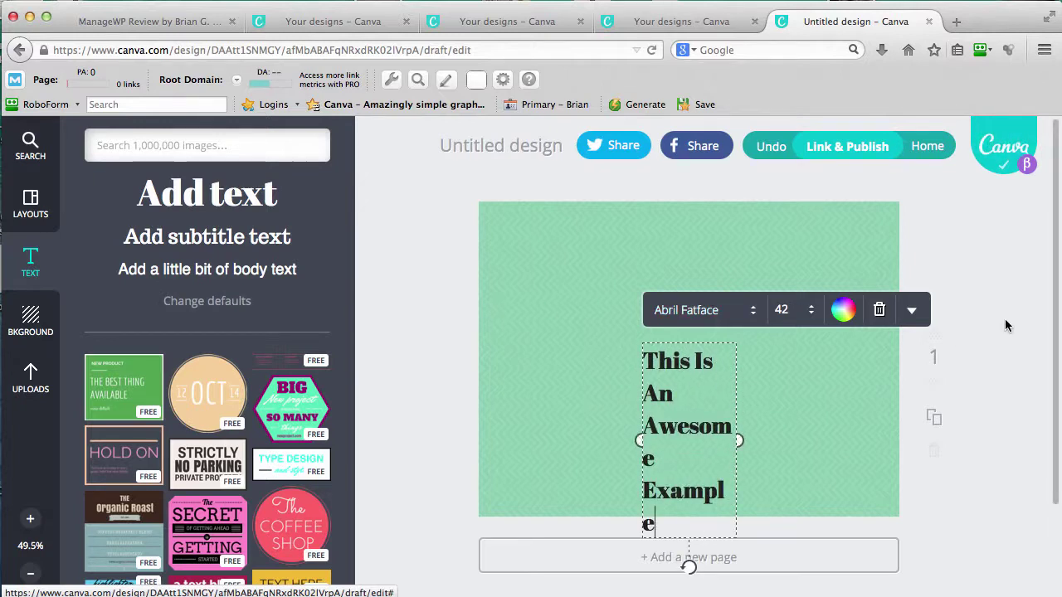
- Widen the heading's text box on both sides until it fits on one line, and move it near the page's top edge
click(755, 396)
click(714, 411)
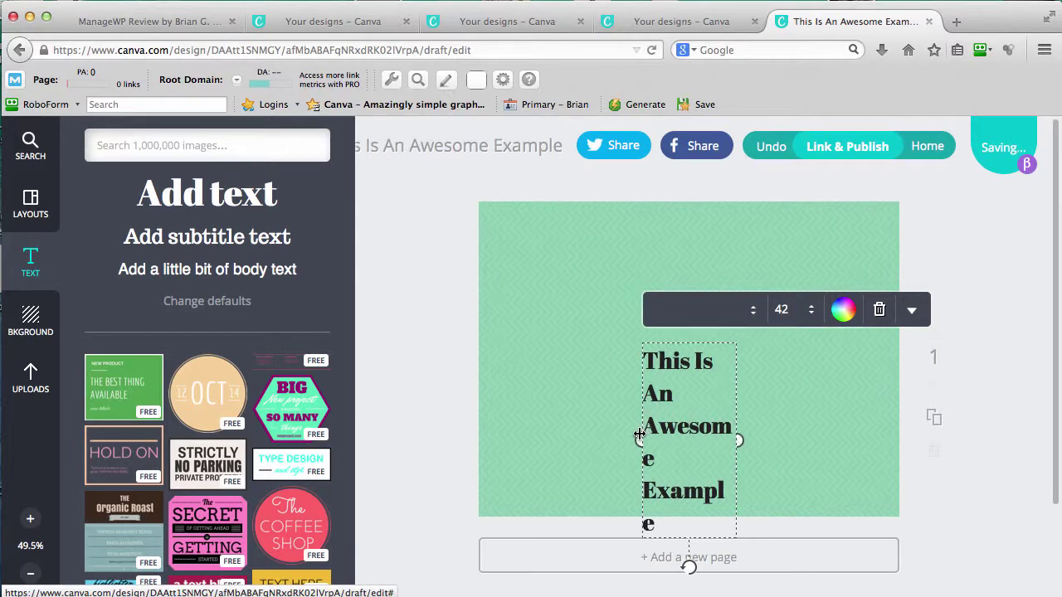
drag(636, 436, 508, 378)
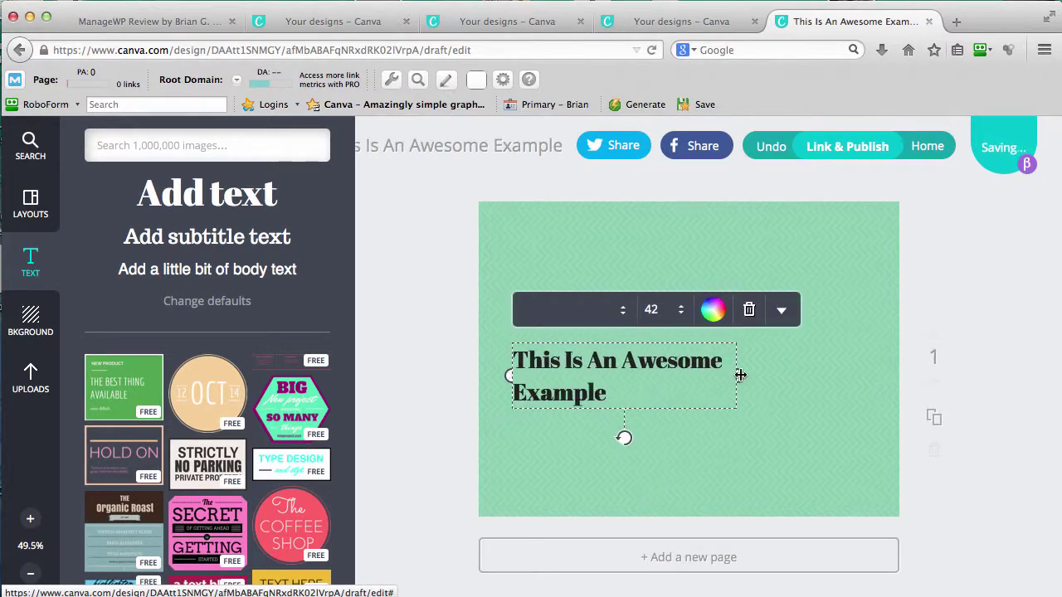
drag(736, 377, 868, 362)
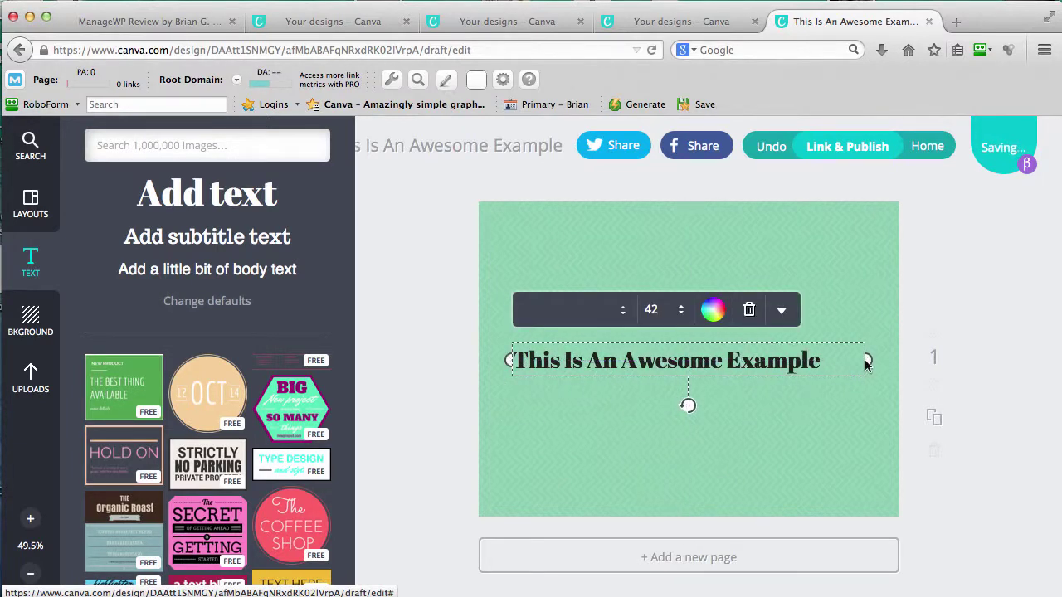
click(982, 448)
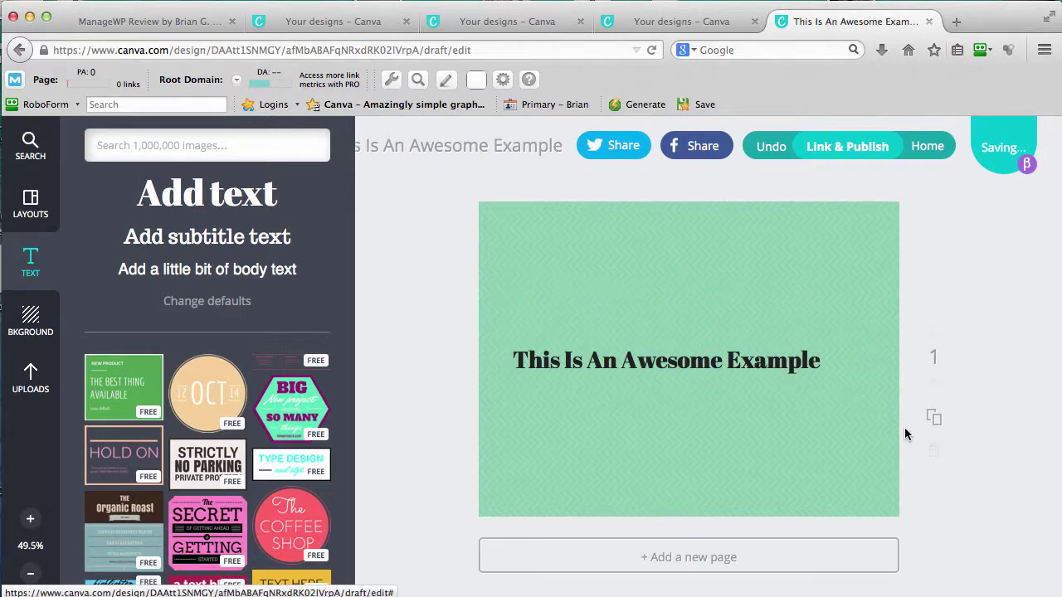
drag(700, 360, 683, 250)
- Set the heading's font to Black Ops One and extend its text box so the text fits on one line
click(709, 251)
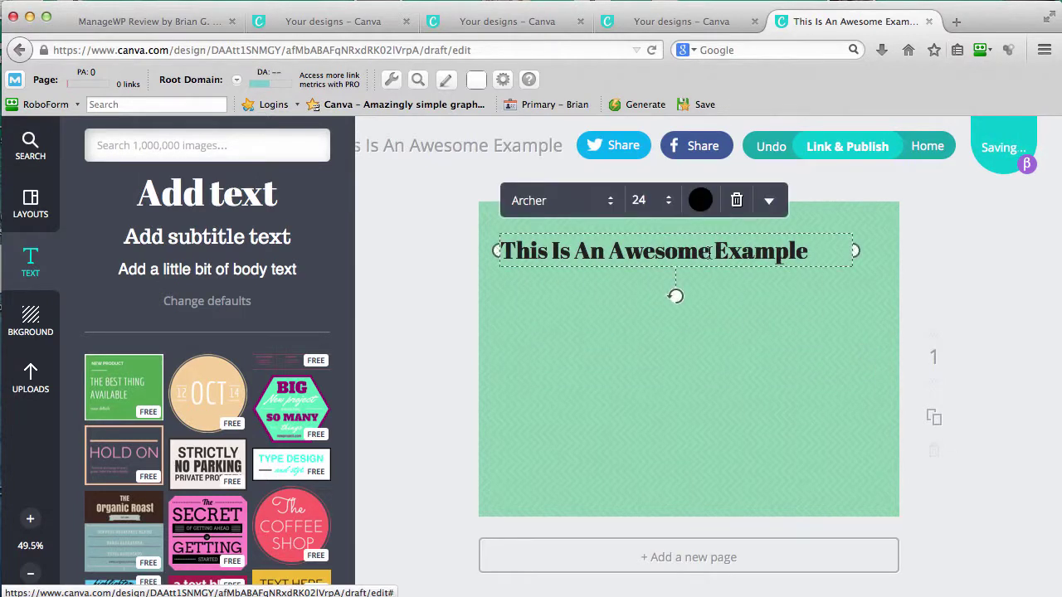
click(610, 207)
scroll(610, 240, down, 3)
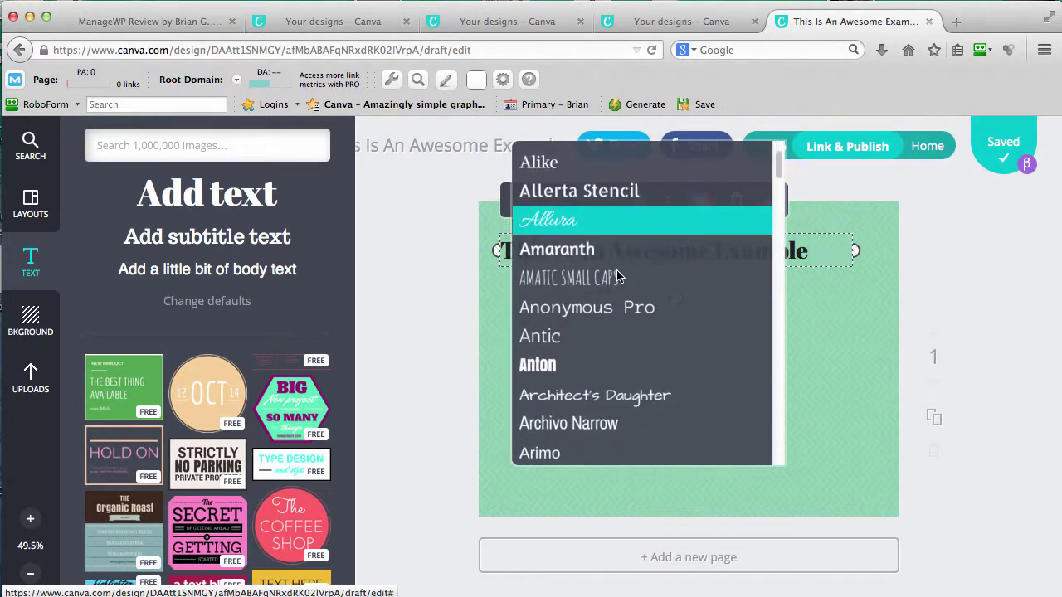
scroll(620, 277, down, 5)
scroll(617, 277, down, 2)
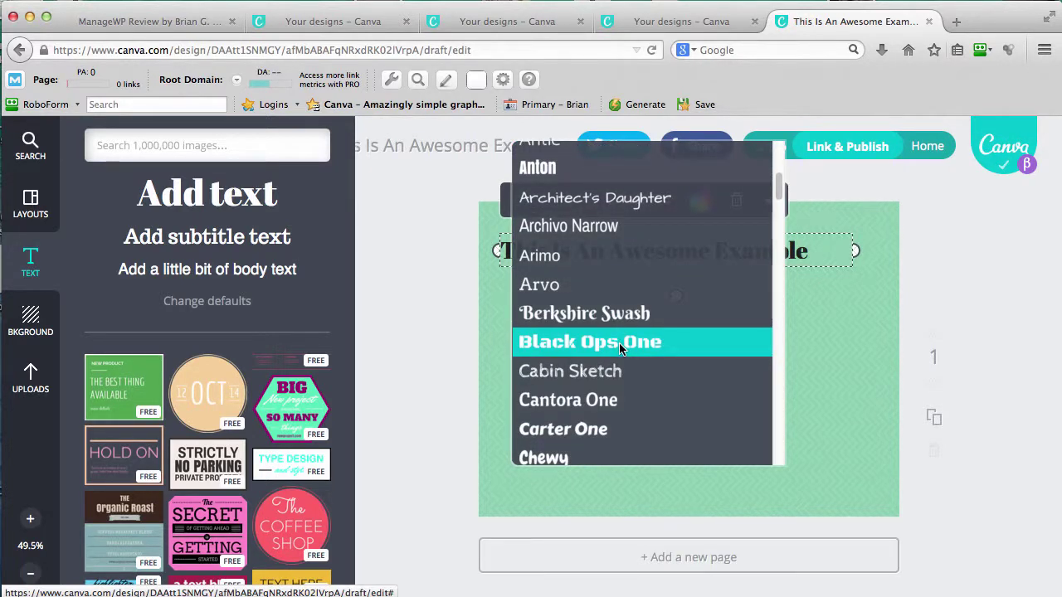
click(620, 347)
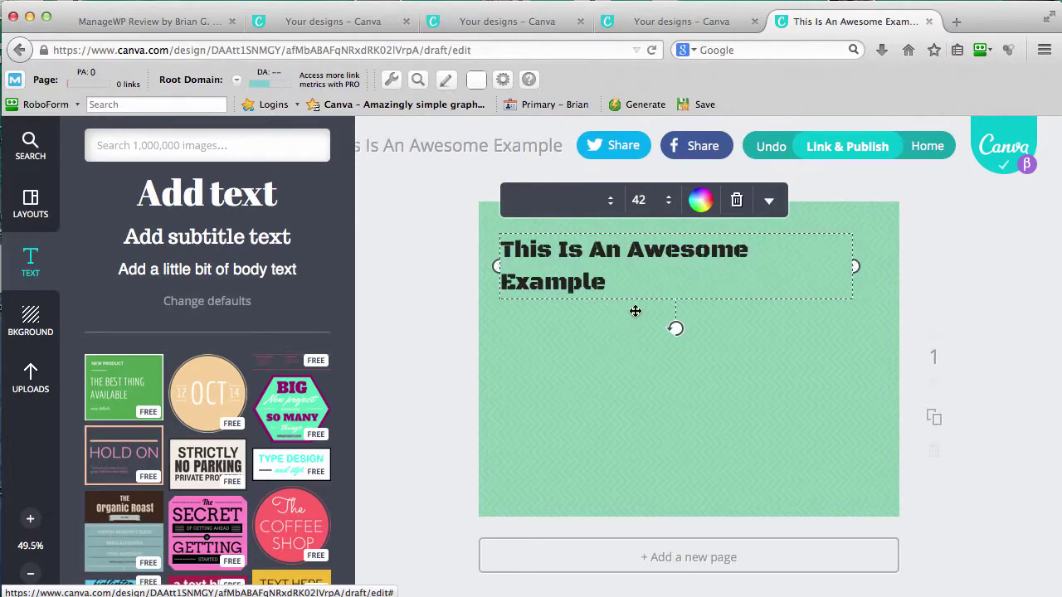
drag(853, 267, 891, 251)
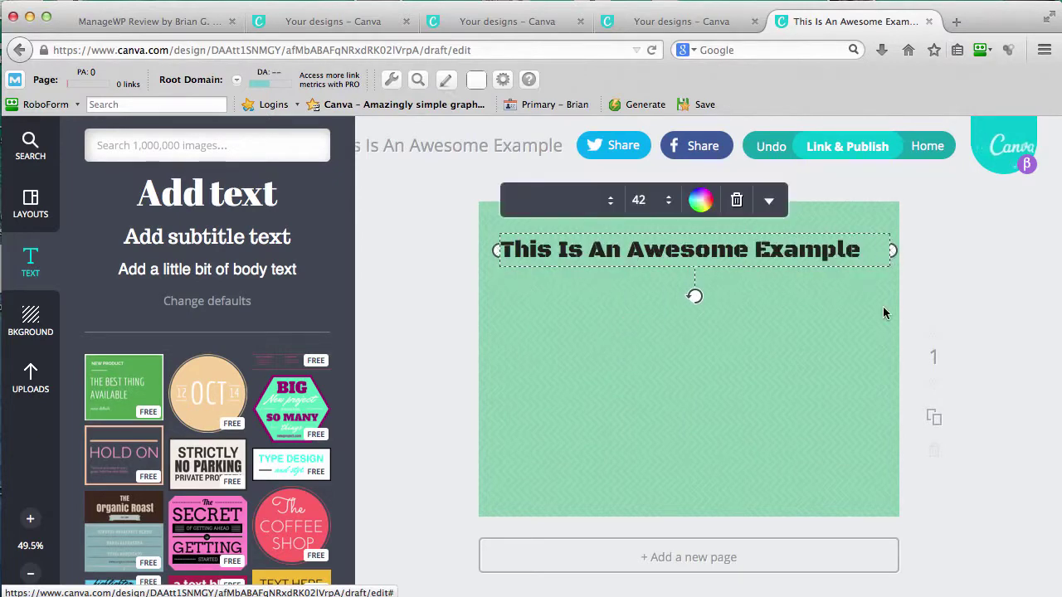
- Change the heading's font to Diplomata SC and its text color to white
click(564, 200)
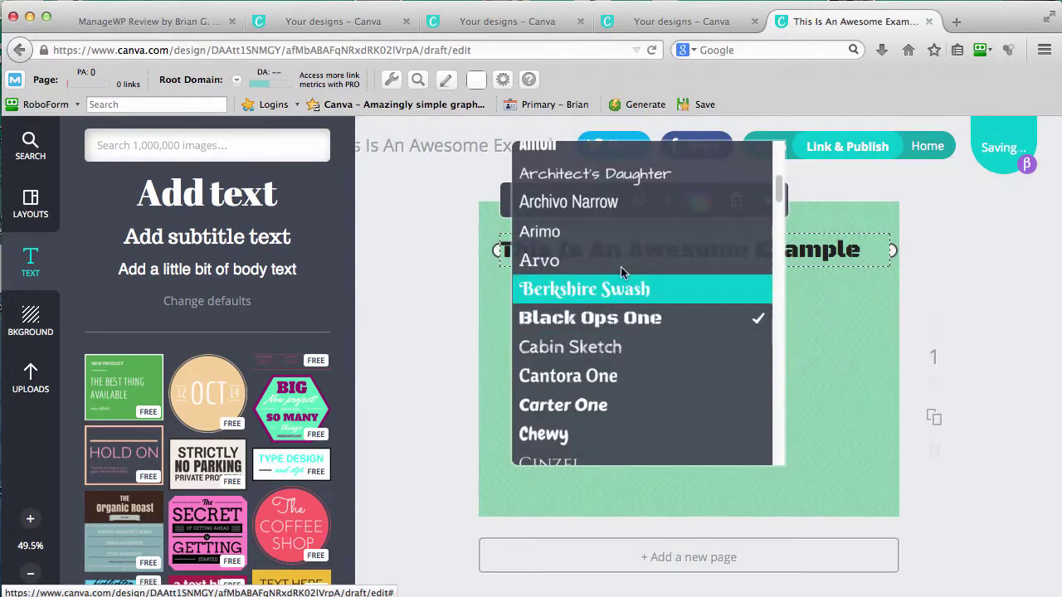
scroll(626, 315, down, 3)
scroll(629, 328, down, 2)
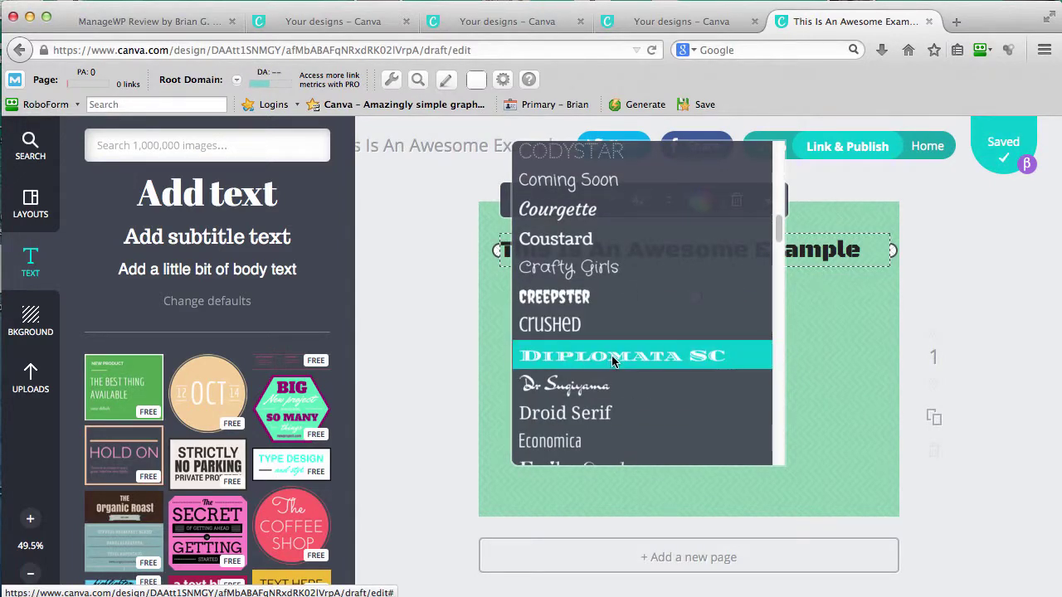
click(613, 358)
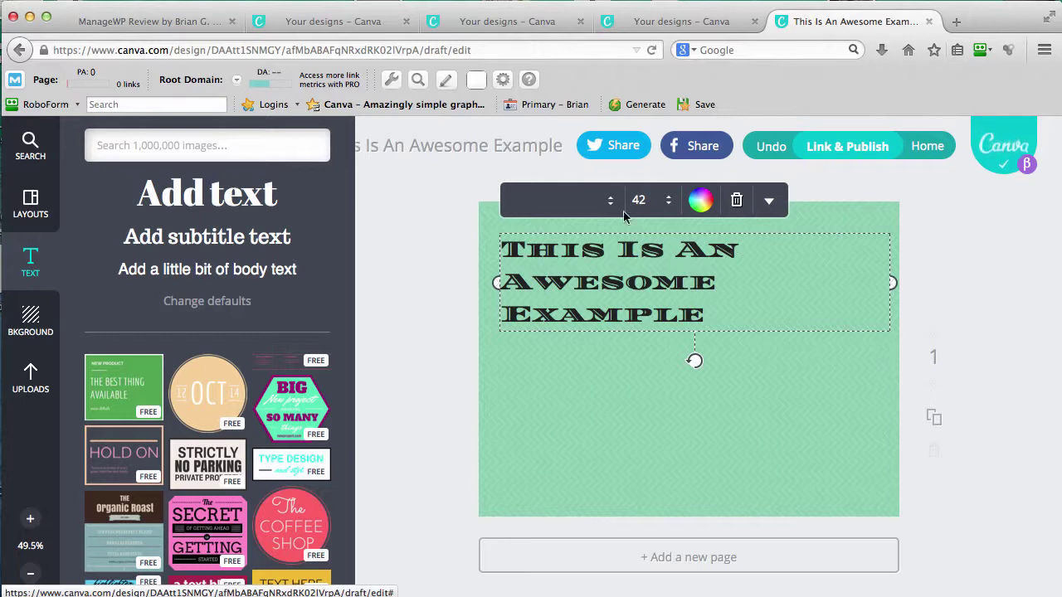
click(702, 206)
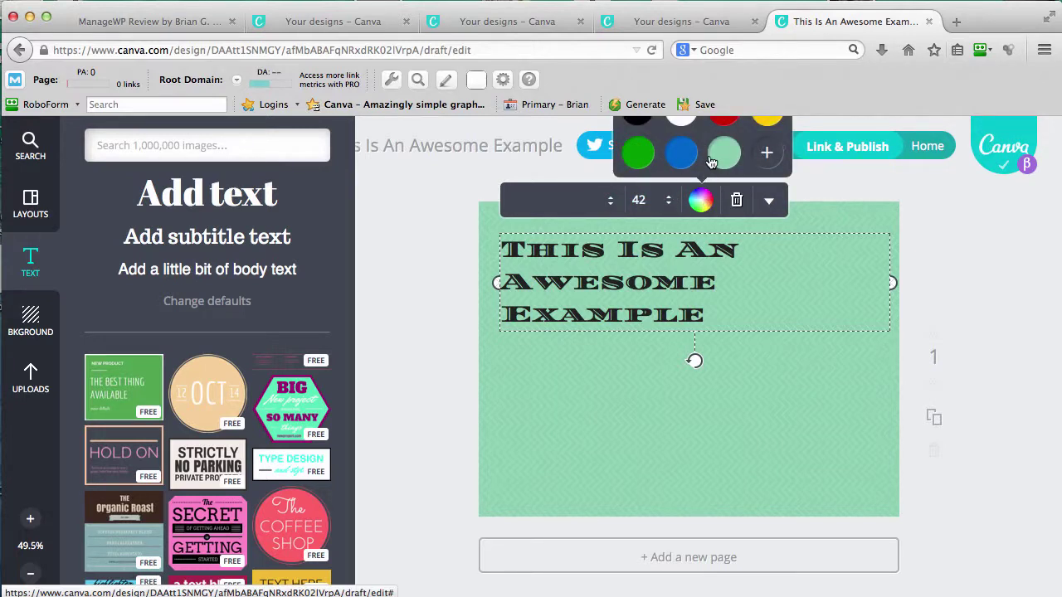
click(686, 127)
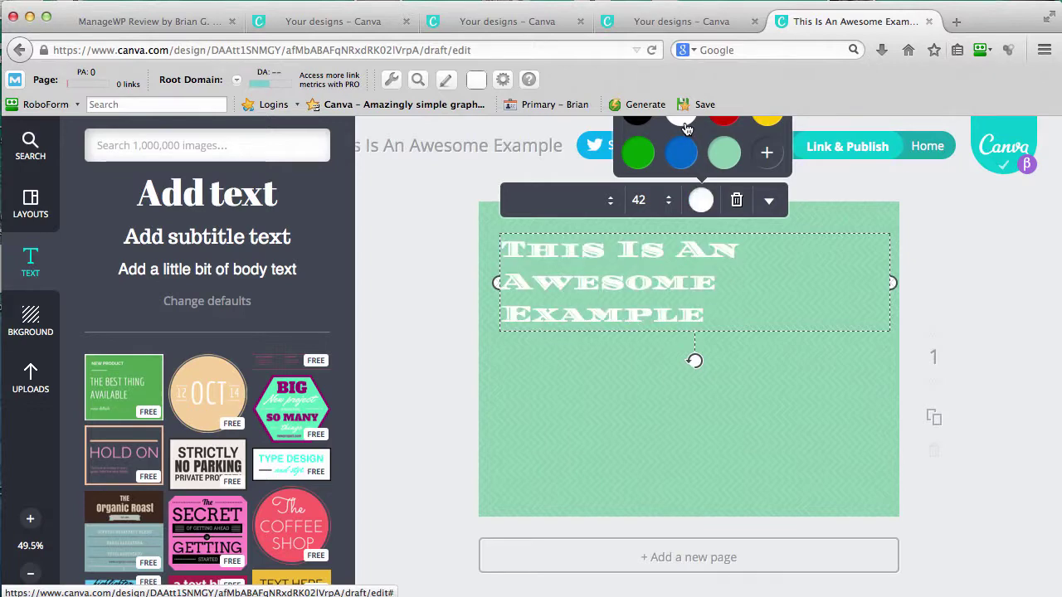
- Reduce the heading's font size to 32 and further to 28
click(664, 200)
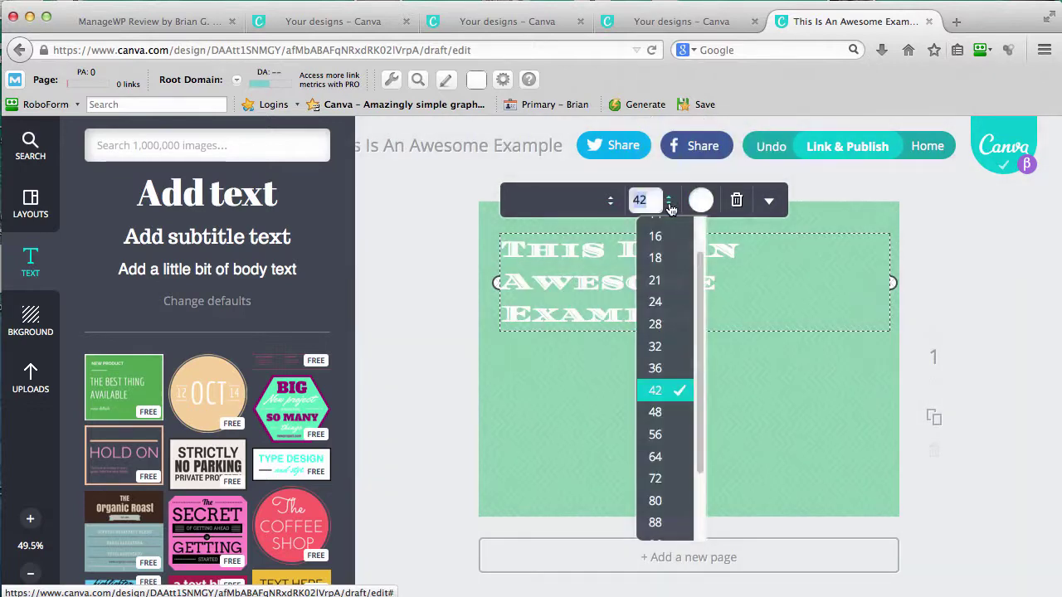
click(663, 350)
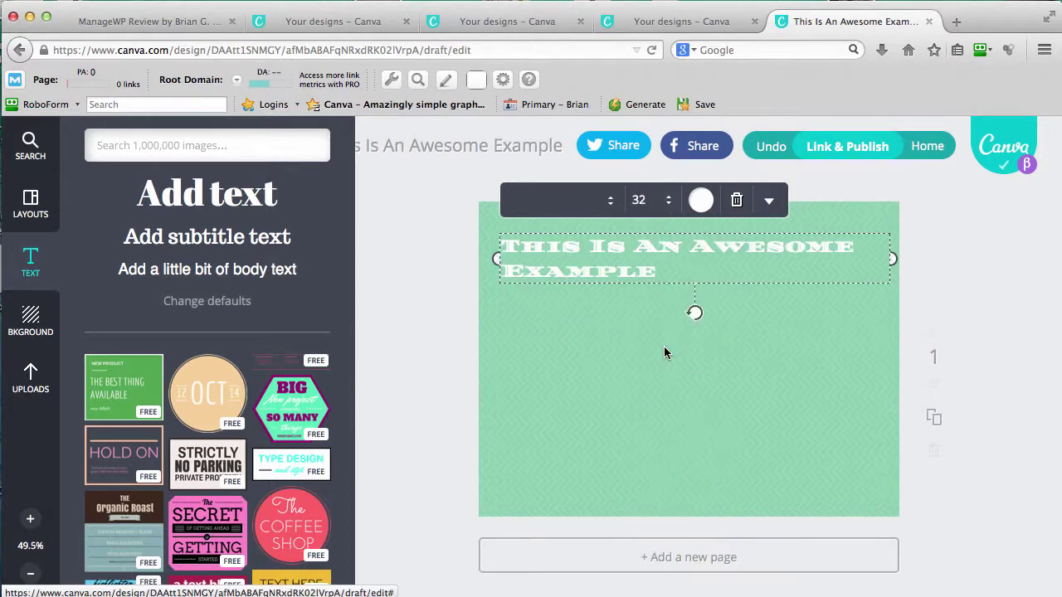
click(669, 202)
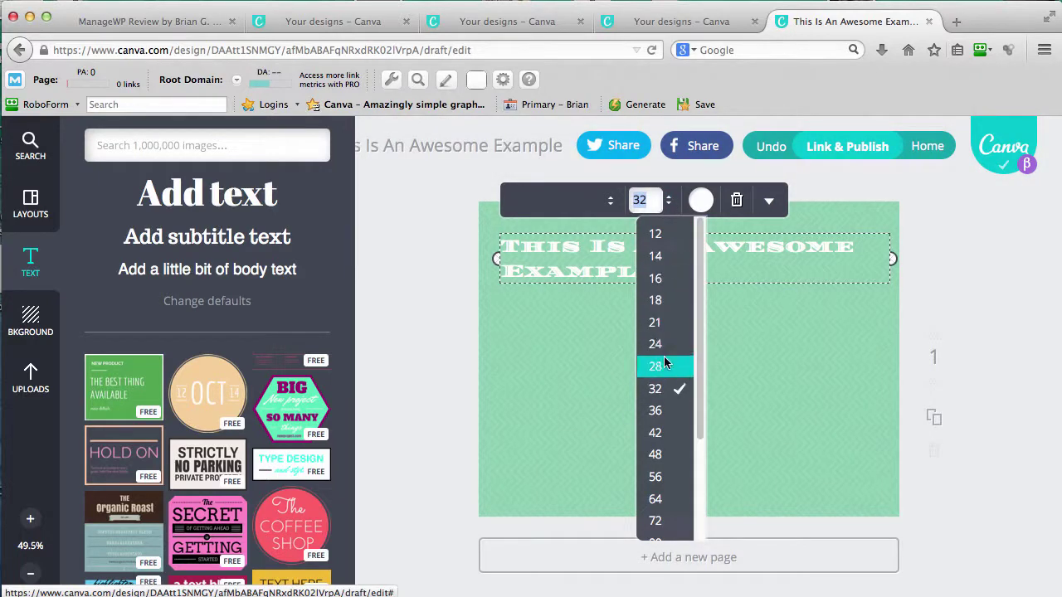
click(663, 366)
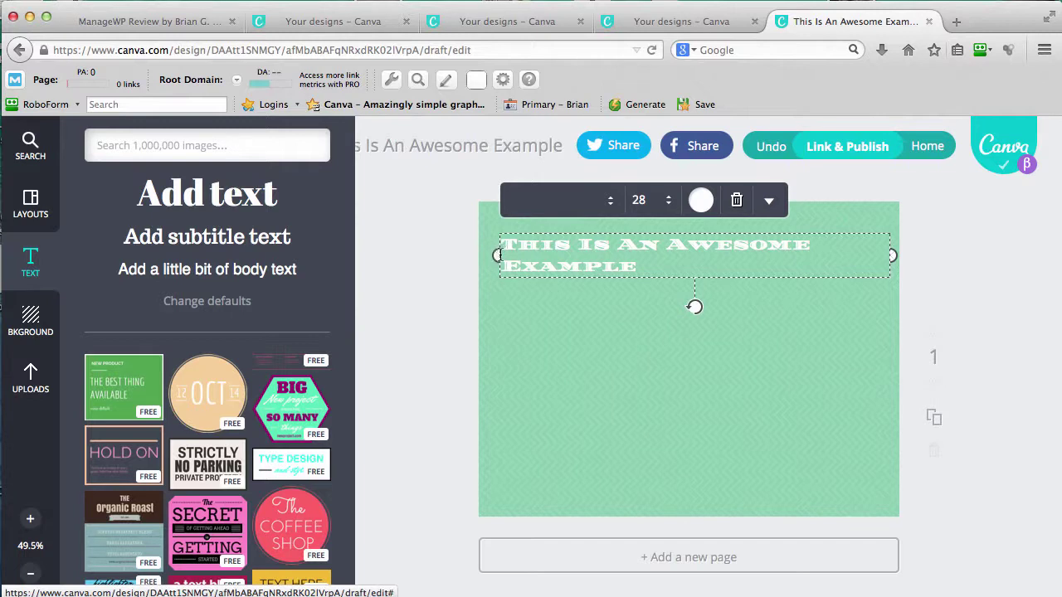
- Move the left edge of the heading's text box slightly inward and deselect the heading
mouse_move(496, 255)
mouse_down()
mouse_move(415, 254)
mouse_move(501, 250)
mouse_up()
click(854, 296)
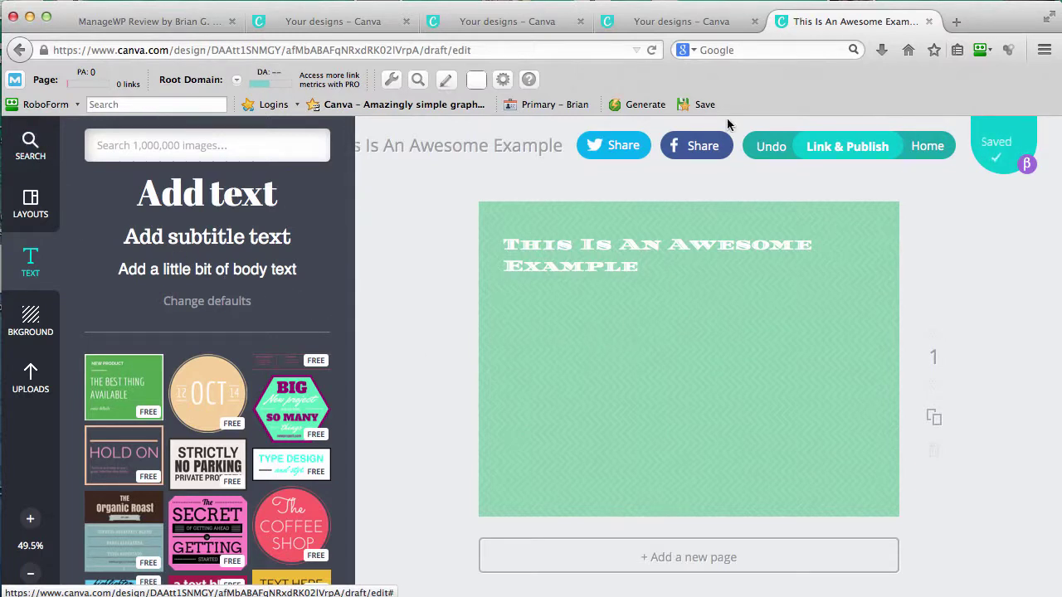
- Return to the designs home page and create a new design with custom dimensions of 900 × 180 px
click(1004, 136)
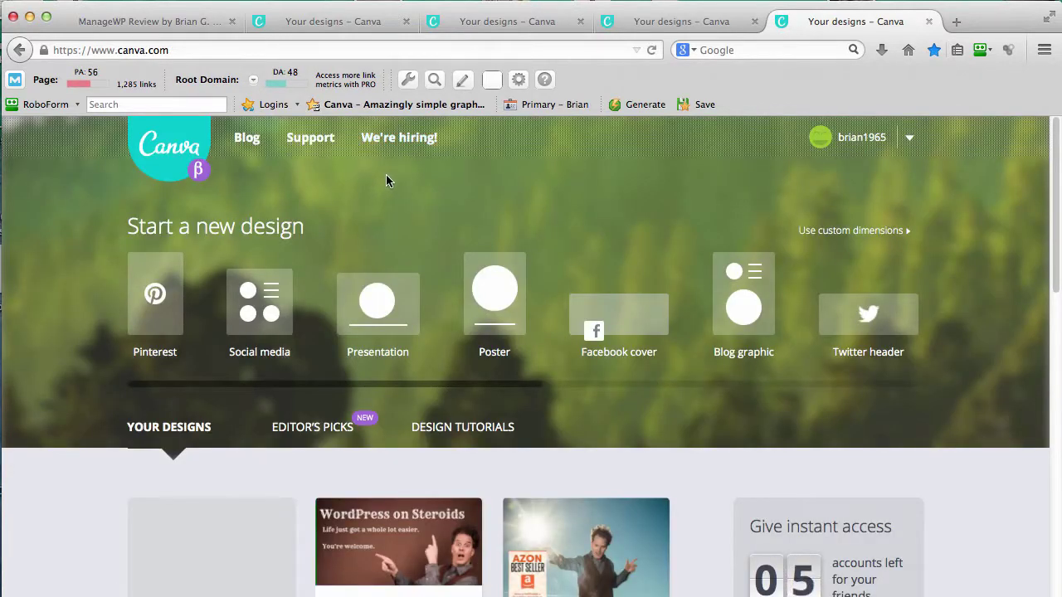
click(838, 237)
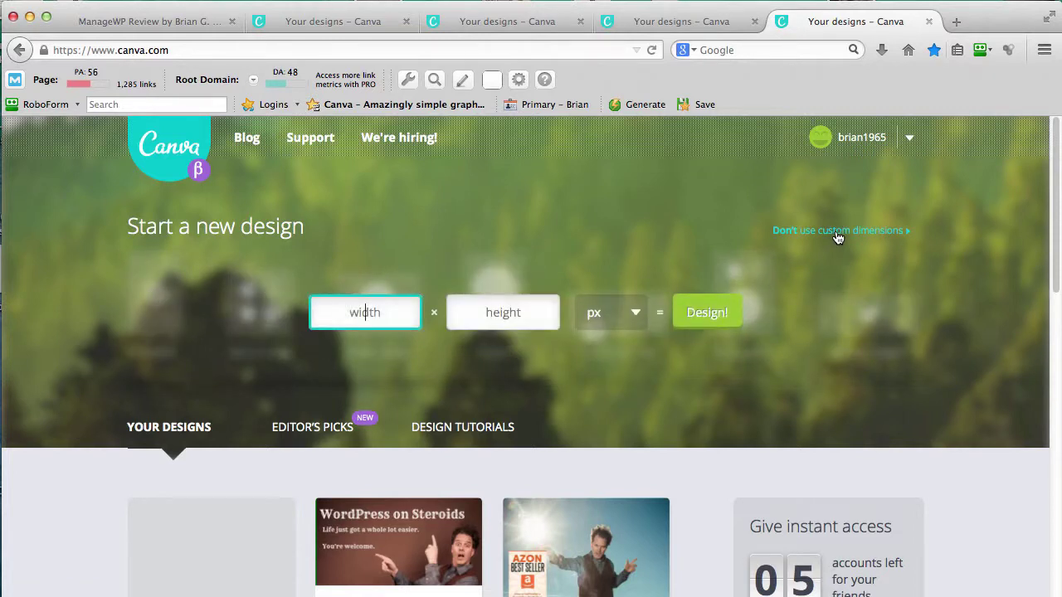
text(900)
click(515, 307)
text(180)
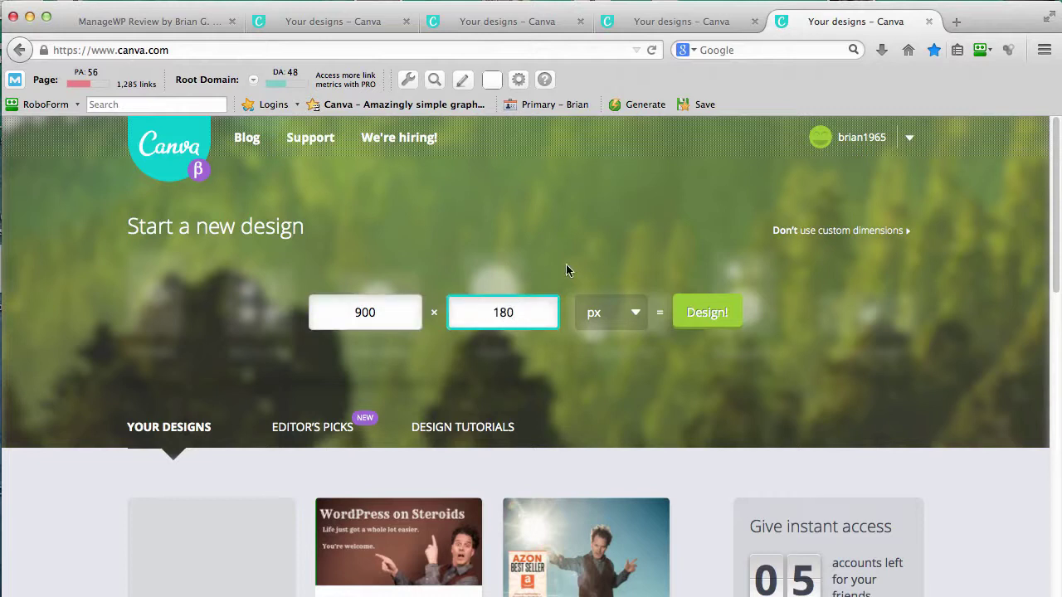
click(717, 319)
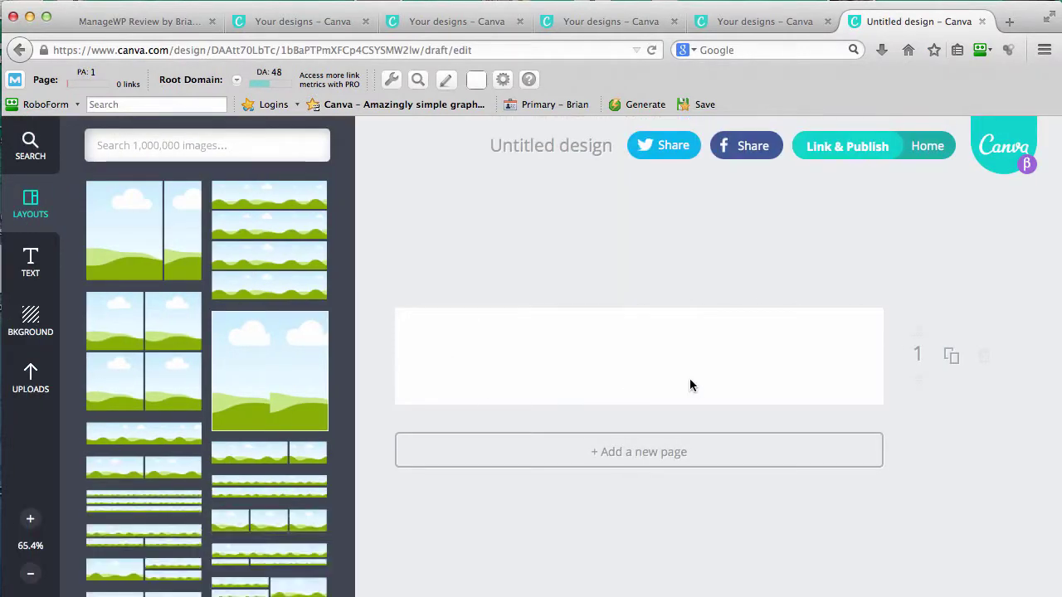
- Apply the gray blurred-lights photo priced at $1.00 as the banner's background
click(37, 323)
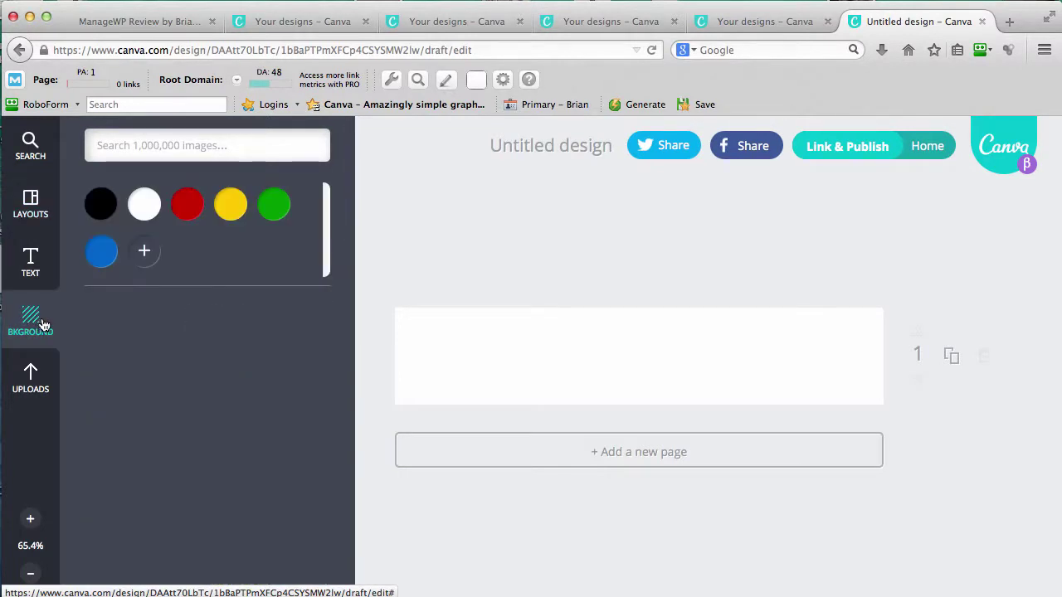
scroll(191, 351, down, 12)
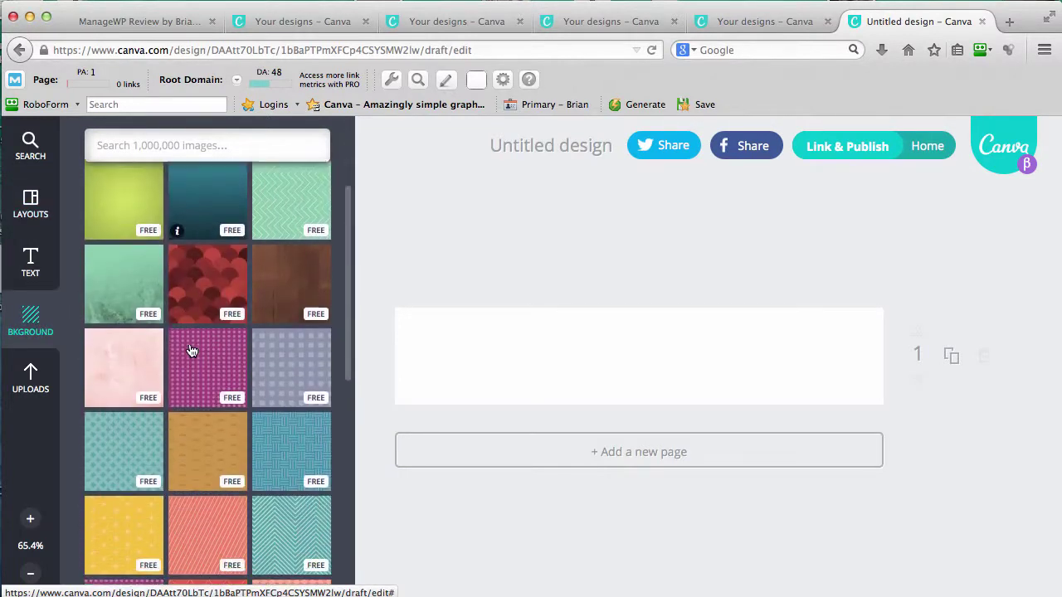
scroll(191, 351, down, 5)
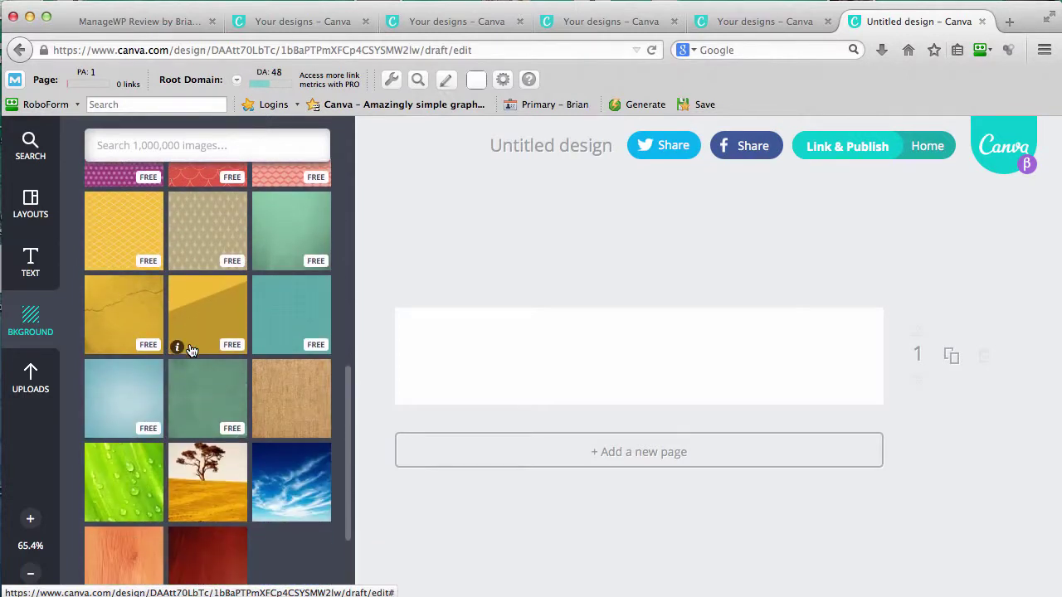
scroll(191, 351, down, 5)
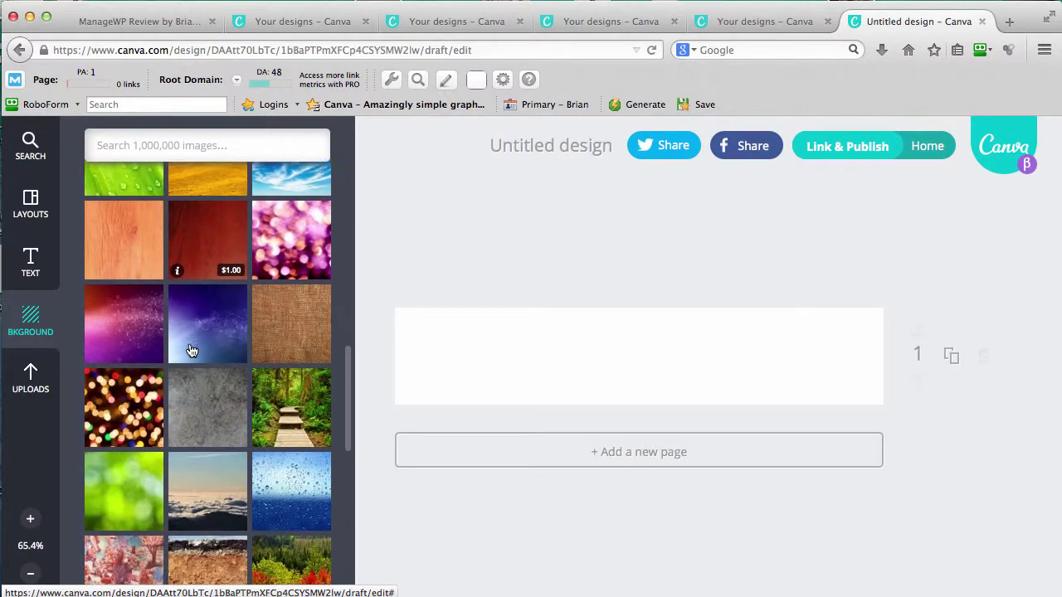
scroll(190, 349, down, 5)
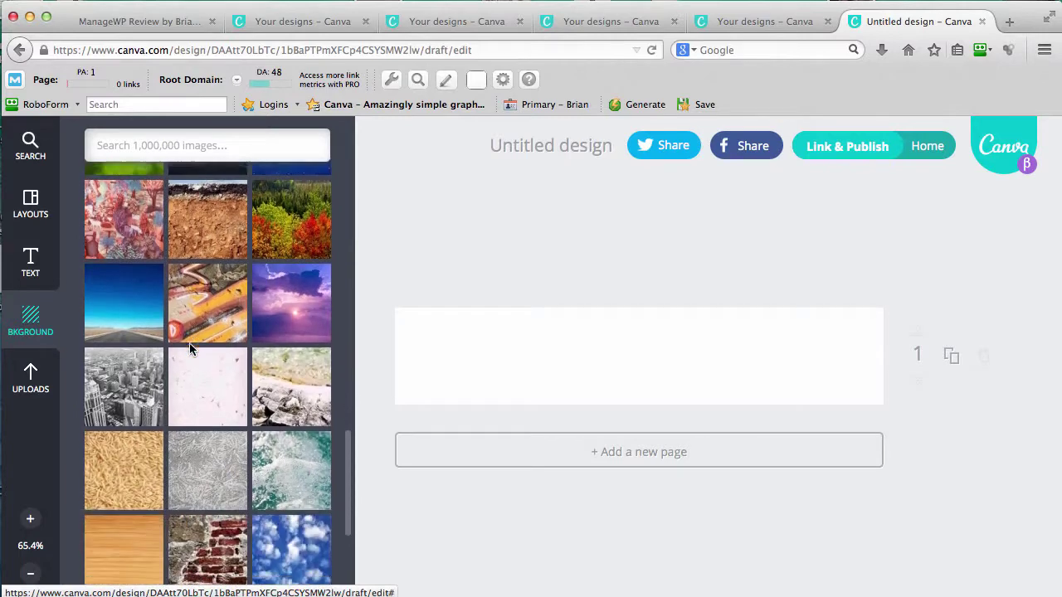
scroll(191, 351, down, 3)
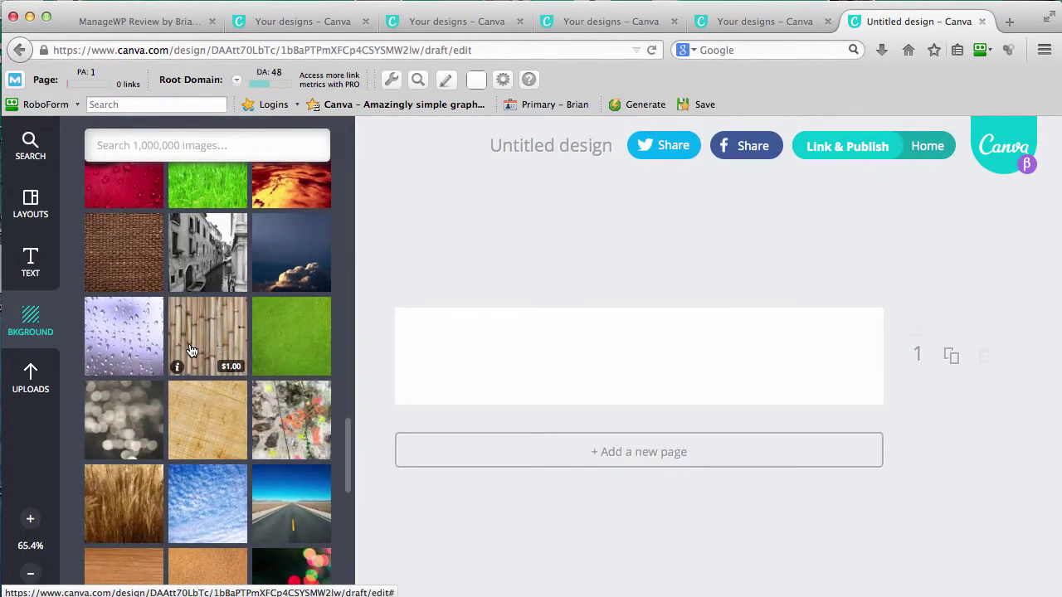
click(119, 426)
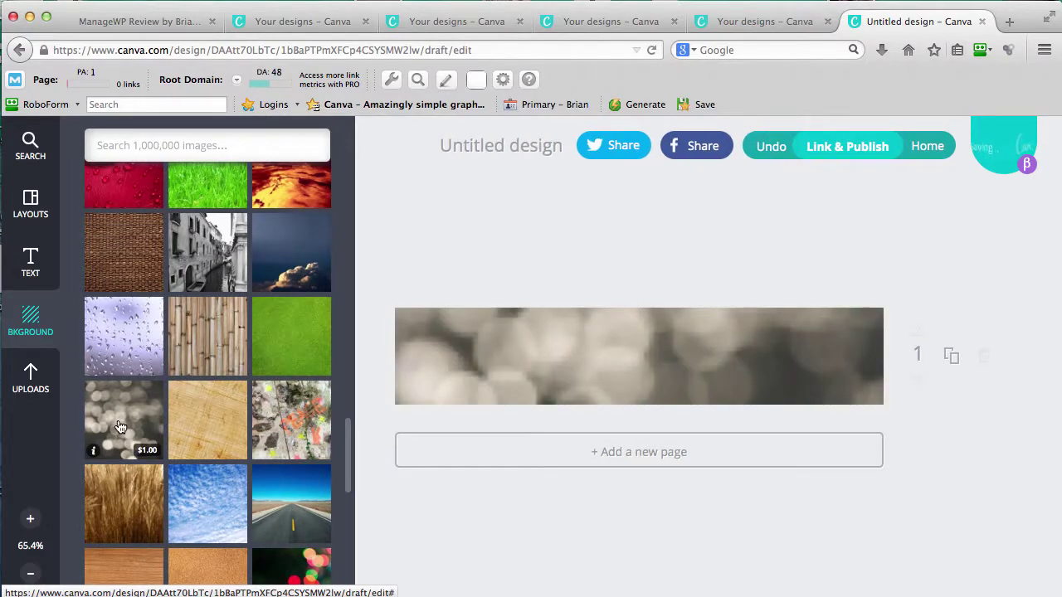
scroll(125, 415, down, 3)
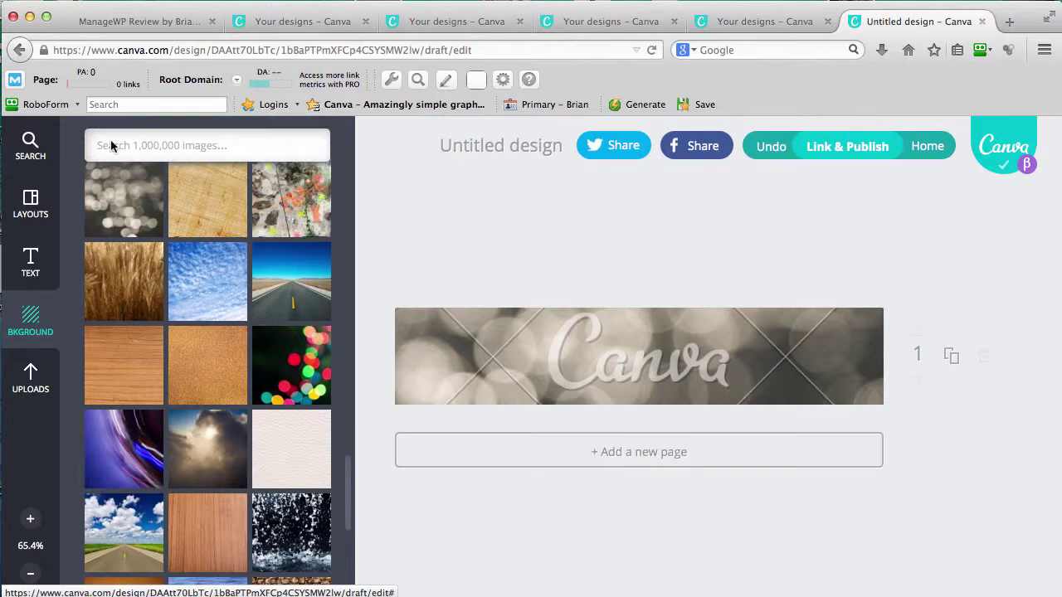
- Switch to the open ManageWP review web page and examine its "WordPress on Steroids" header graphic and the article below
click(114, 20)
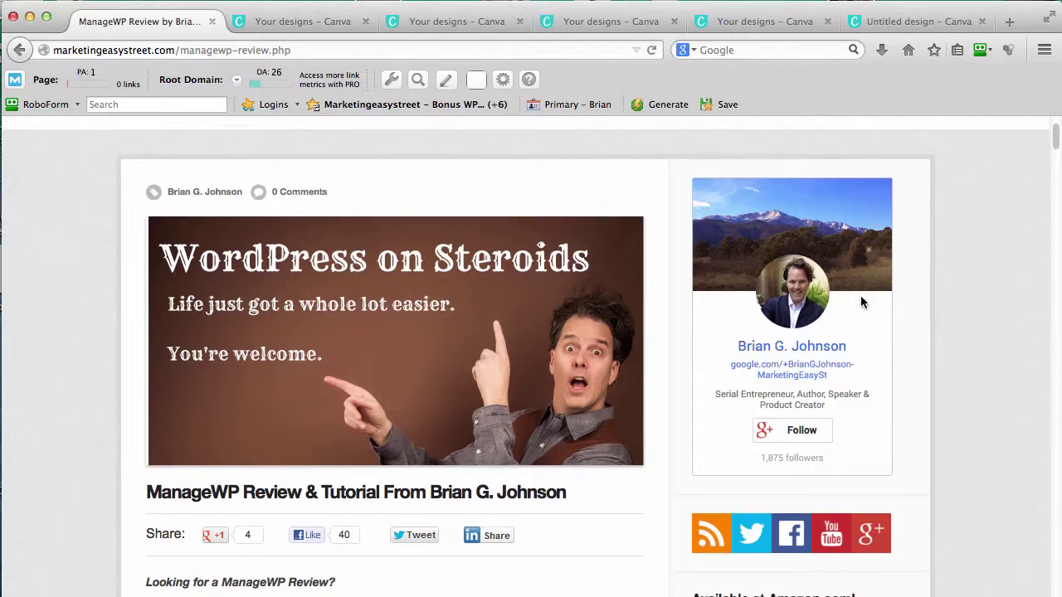
scroll(857, 298, down, 3)
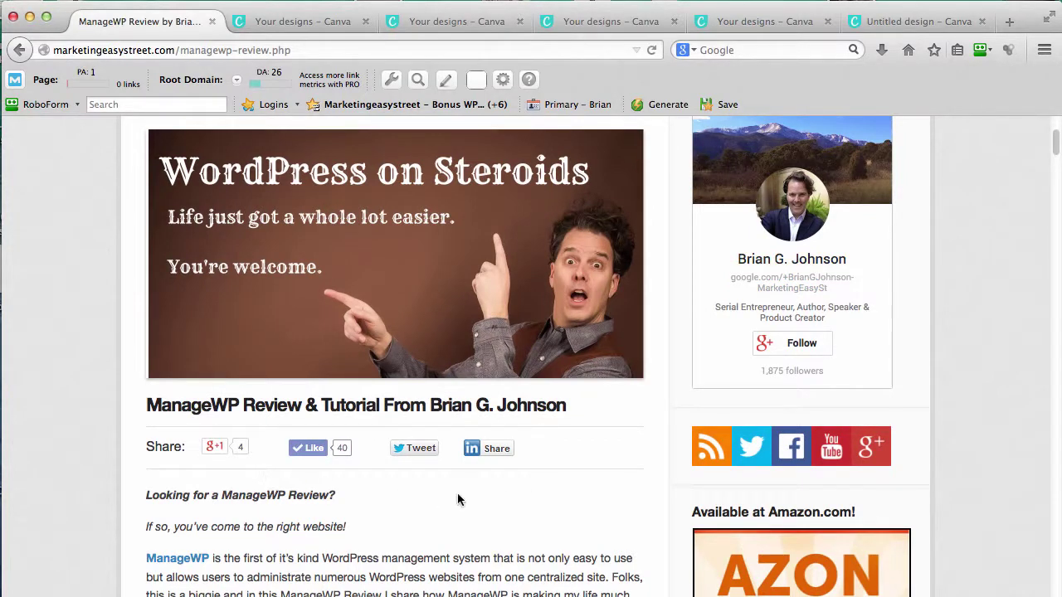
scroll(460, 498, down, 3)
scroll(471, 493, up, 2)
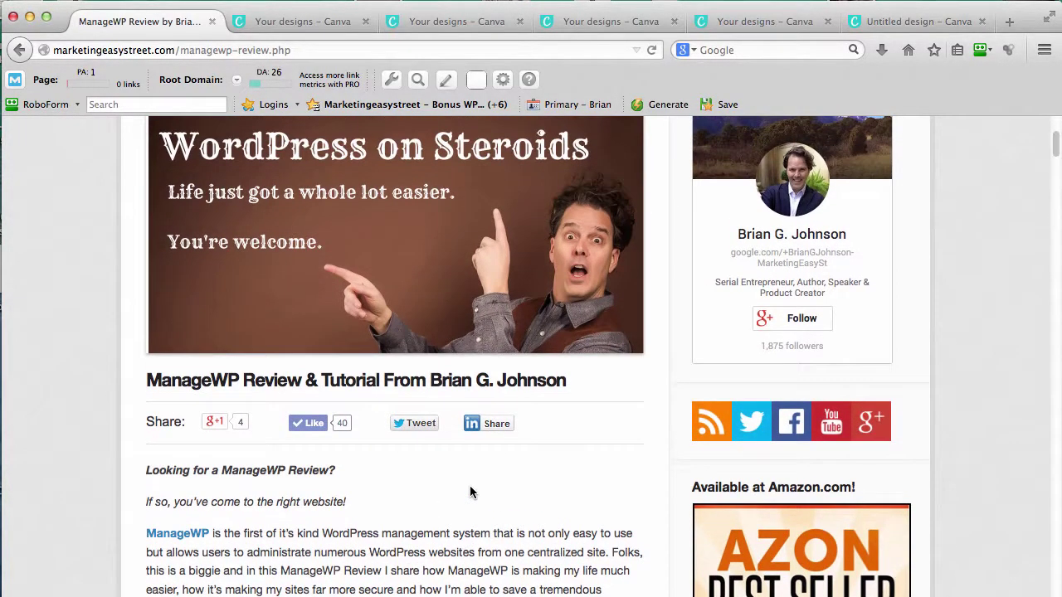